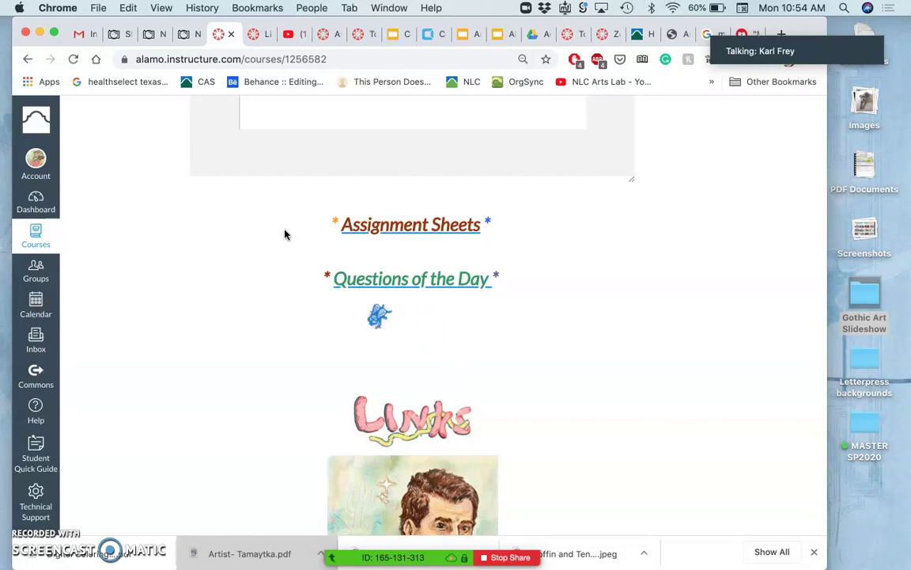
# - Go to the course's Assignment Sheets page and scroll to the Assignment #9 (Digital Painting) entry
pyautogui.click(378, 258)
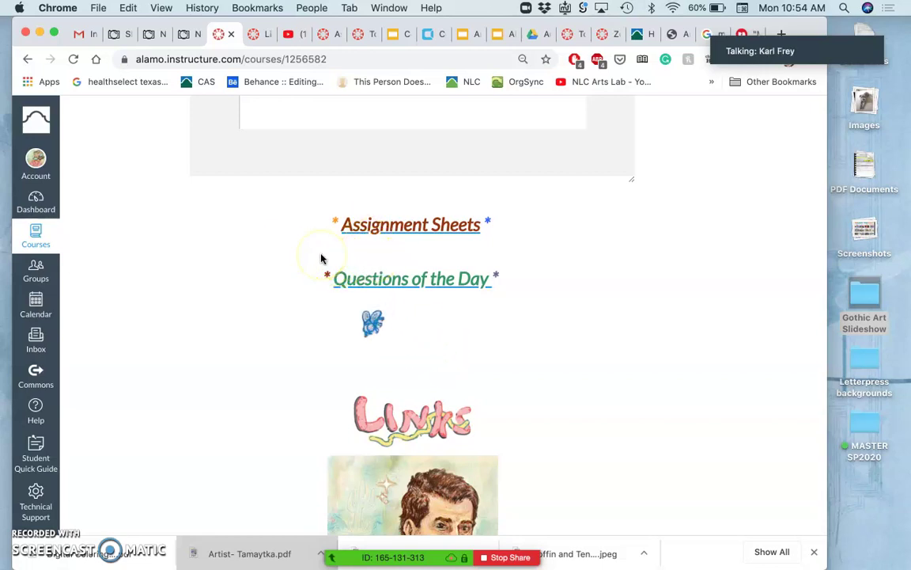
pyautogui.click(391, 232)
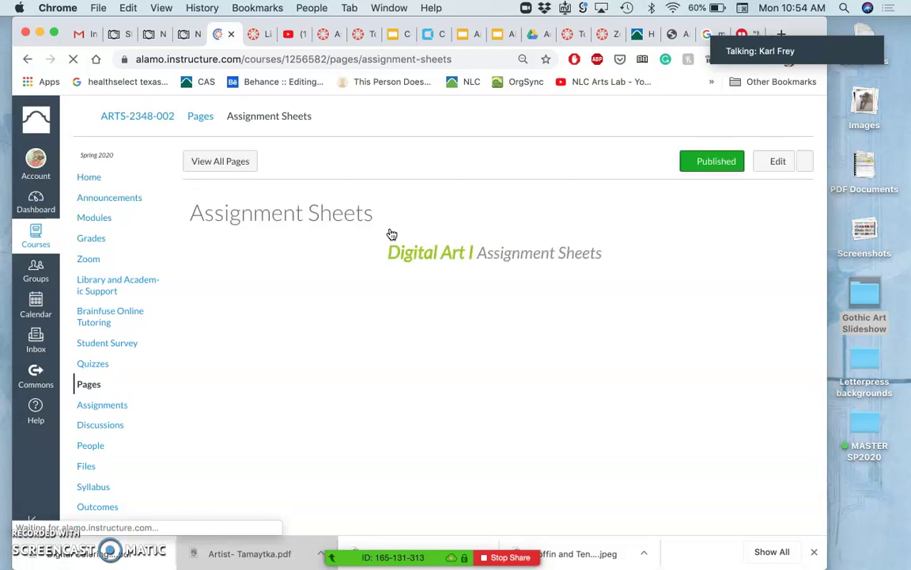
pyautogui.scroll(-3, 391, 234)
pyautogui.scroll(-12, 392, 234)
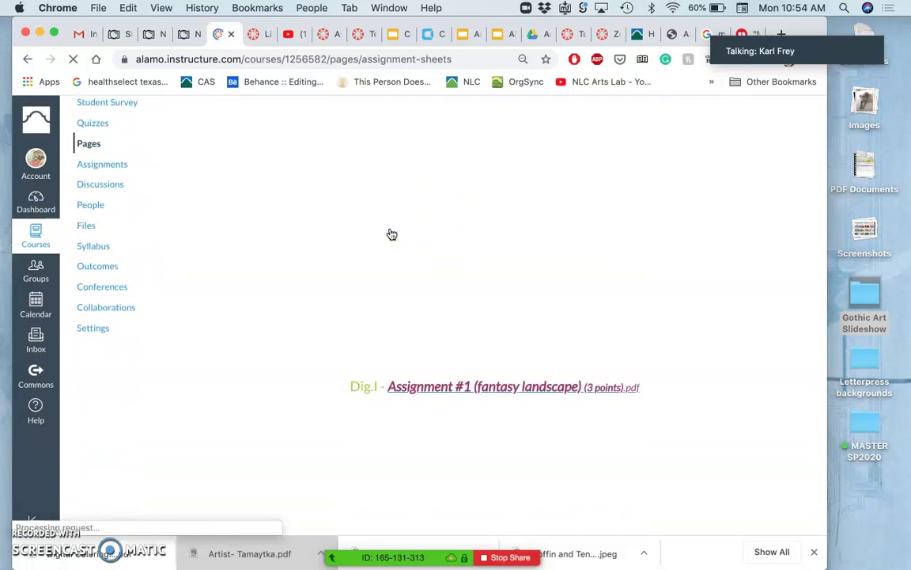
pyautogui.scroll(-12, 392, 234)
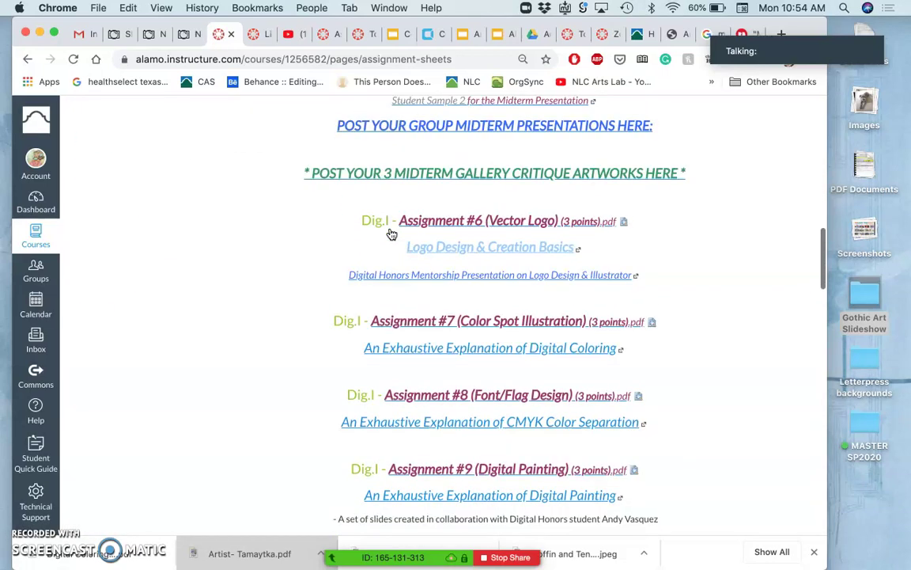
pyautogui.click(442, 169)
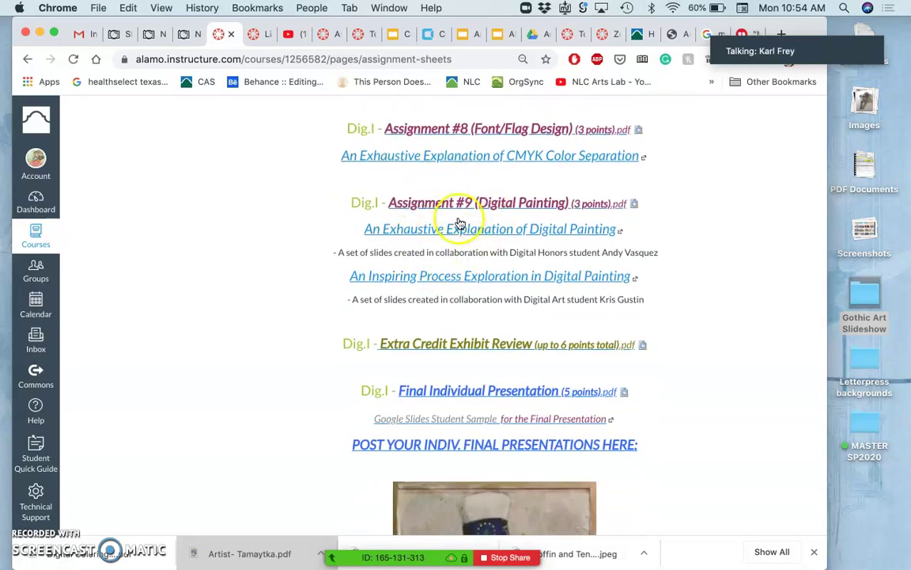
pyautogui.scroll(2, 265, 260)
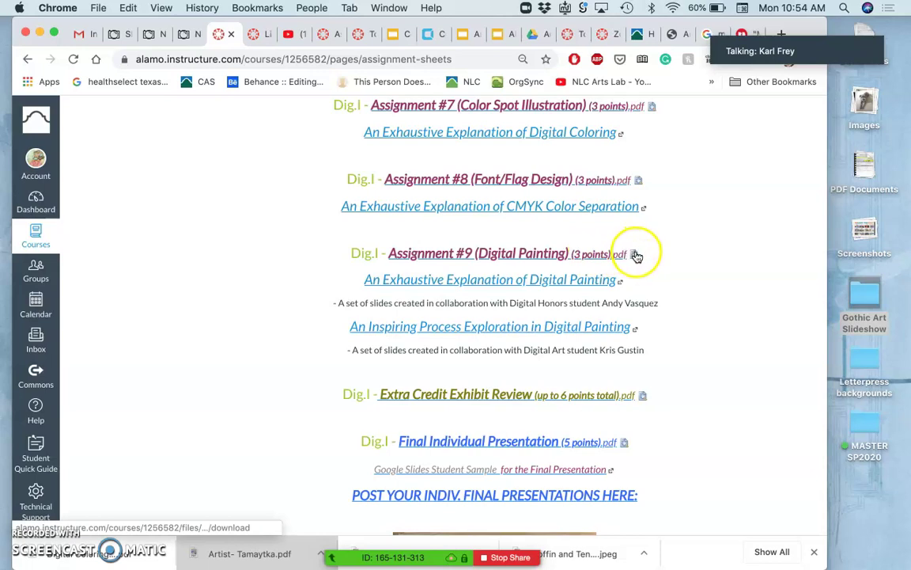
# - Expand the inline preview of the Assignment #9 PDF and scroll through its requirements and rubric
pyautogui.click(631, 254)
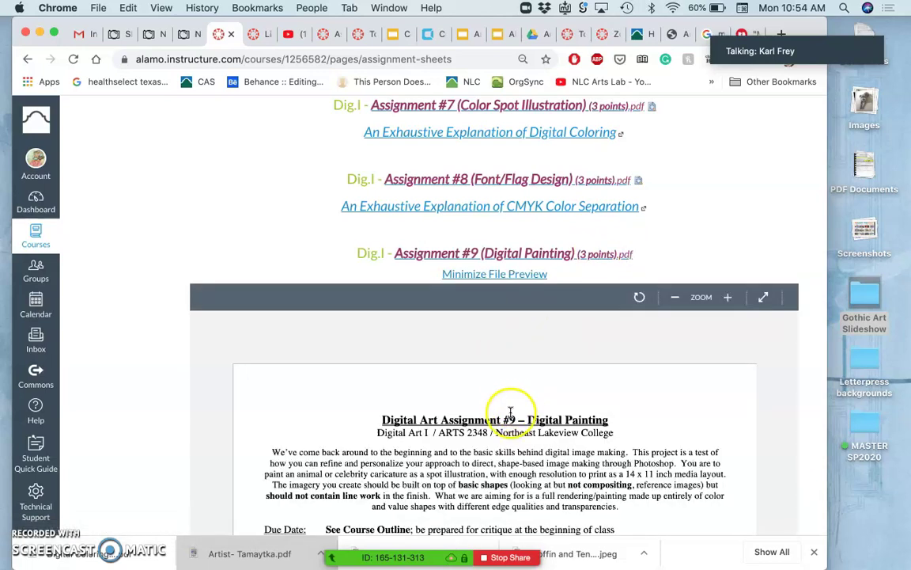
pyautogui.scroll(-1, 518, 410)
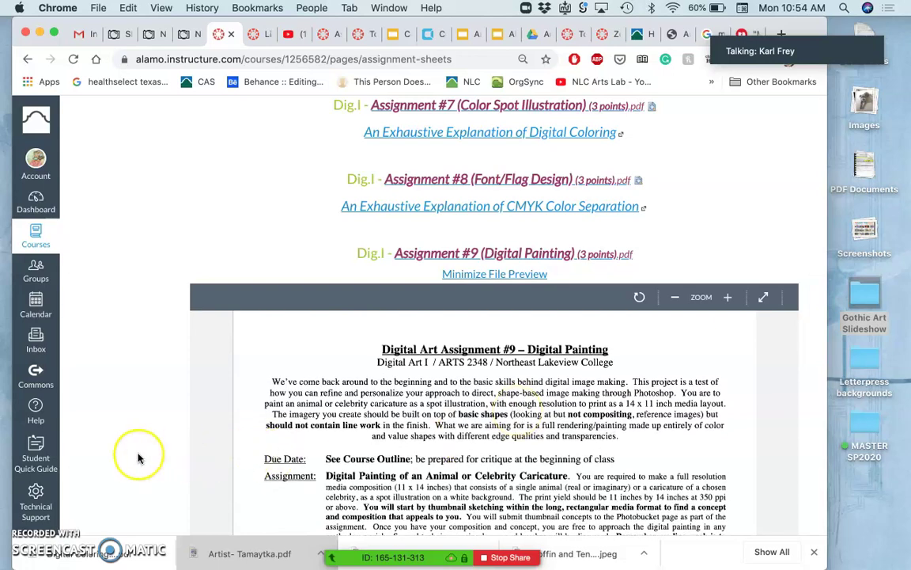
pyautogui.scroll(-5, 137, 458)
pyautogui.scroll(-1, 137, 458)
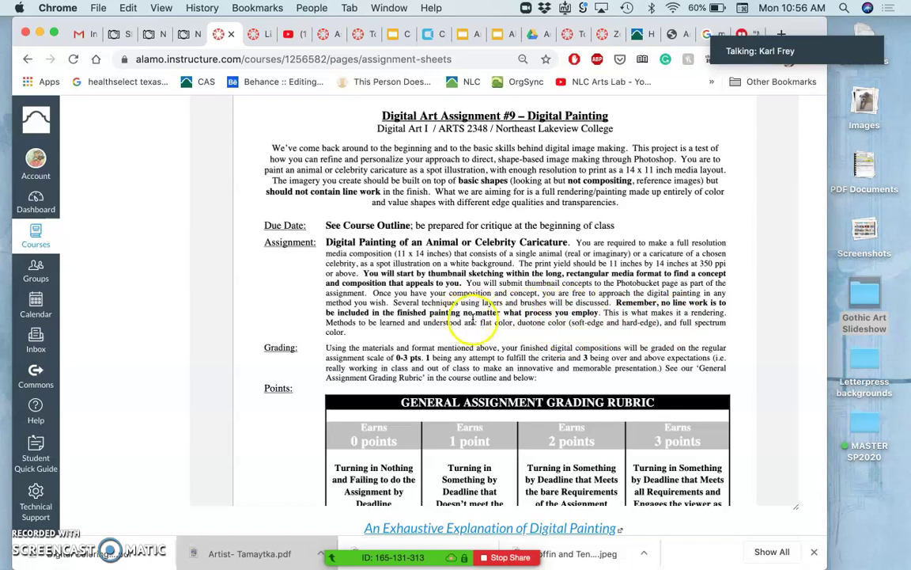
pyautogui.scroll(-5, 513, 338)
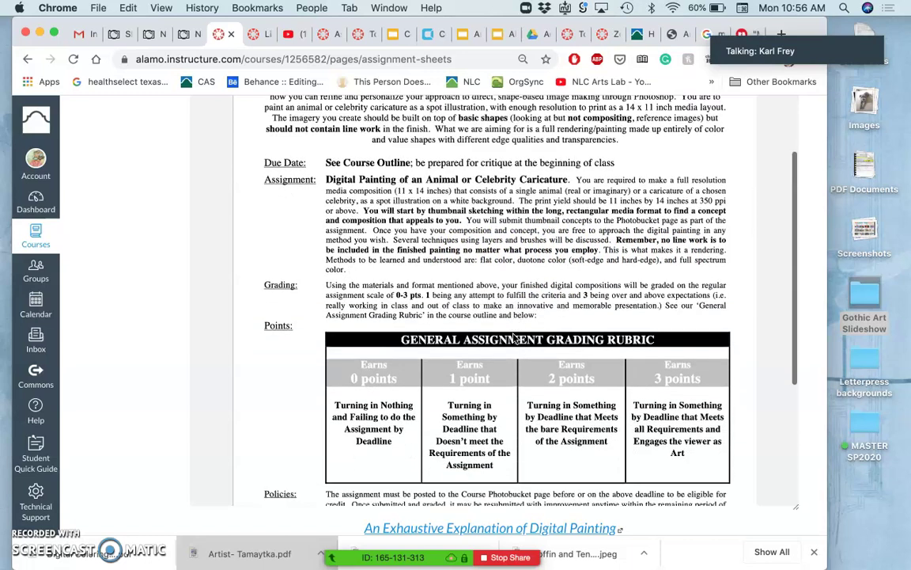
pyautogui.scroll(-3, 513, 339)
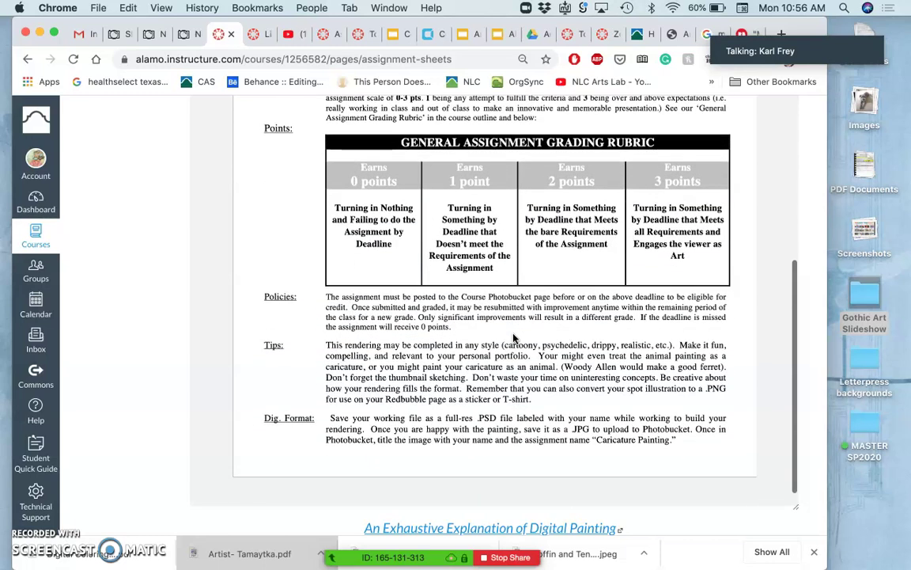
pyautogui.scroll(-1, 514, 339)
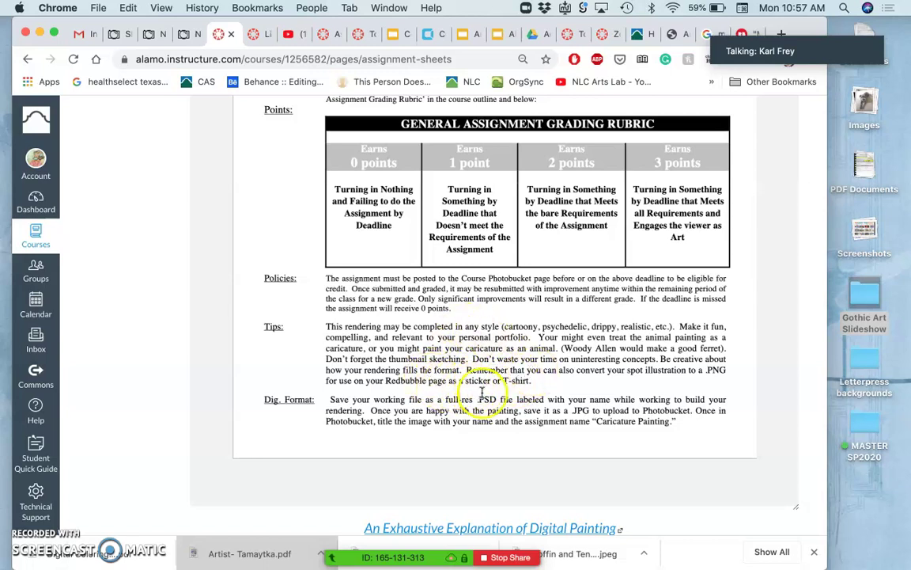
pyautogui.scroll(1, 503, 406)
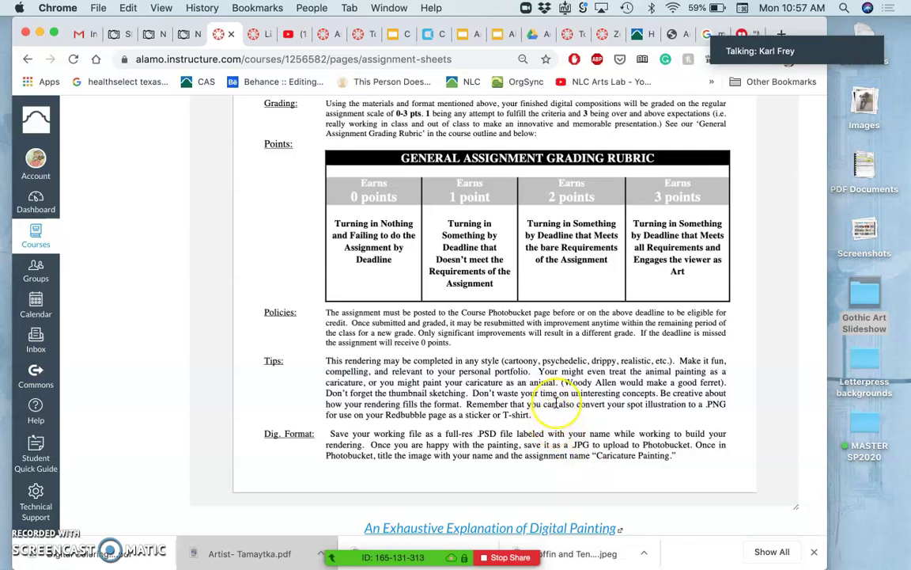
pyautogui.scroll(8, 554, 415)
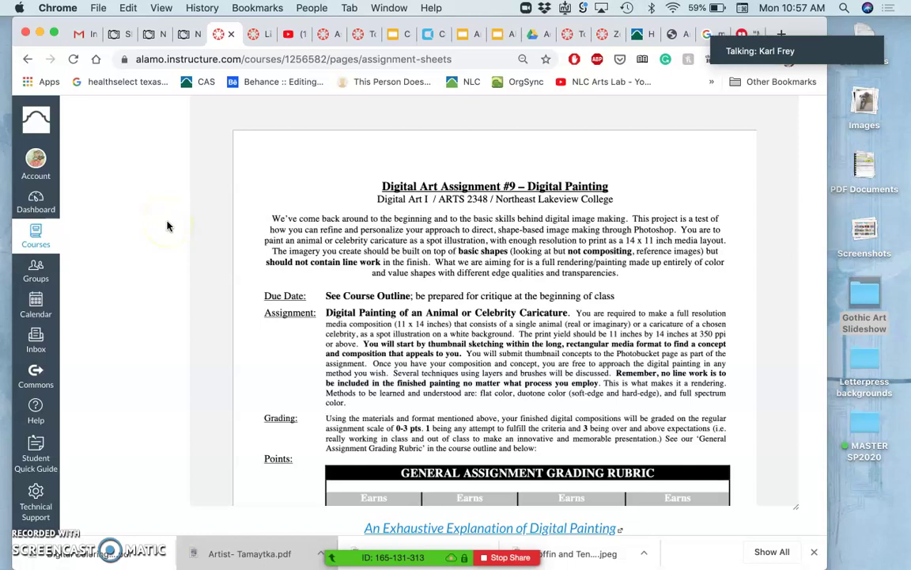
pyautogui.scroll(-1, 167, 226)
# - Switch to Adobe Photoshop CC from the Dock, showing the Heather full body dog photo
pyautogui.moveTo(10, 256)
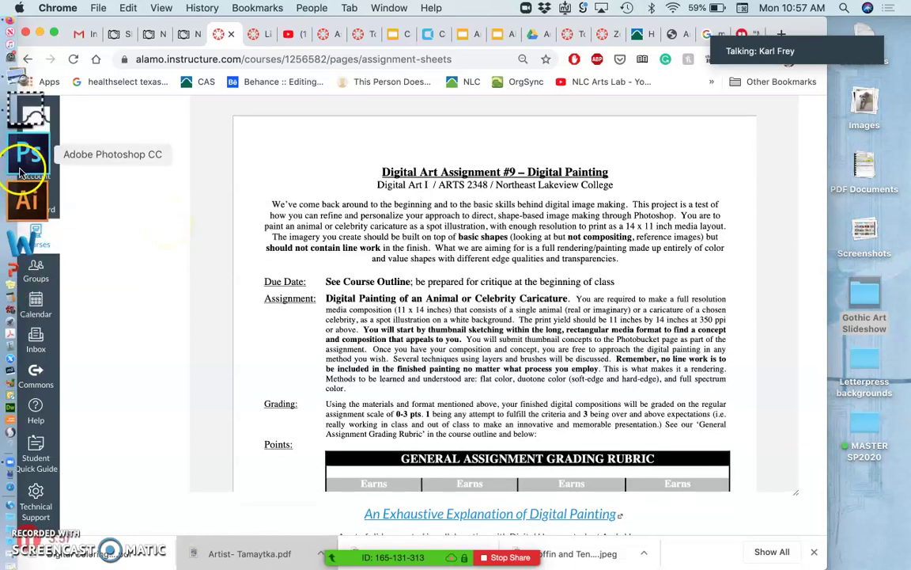
pyautogui.click(22, 167)
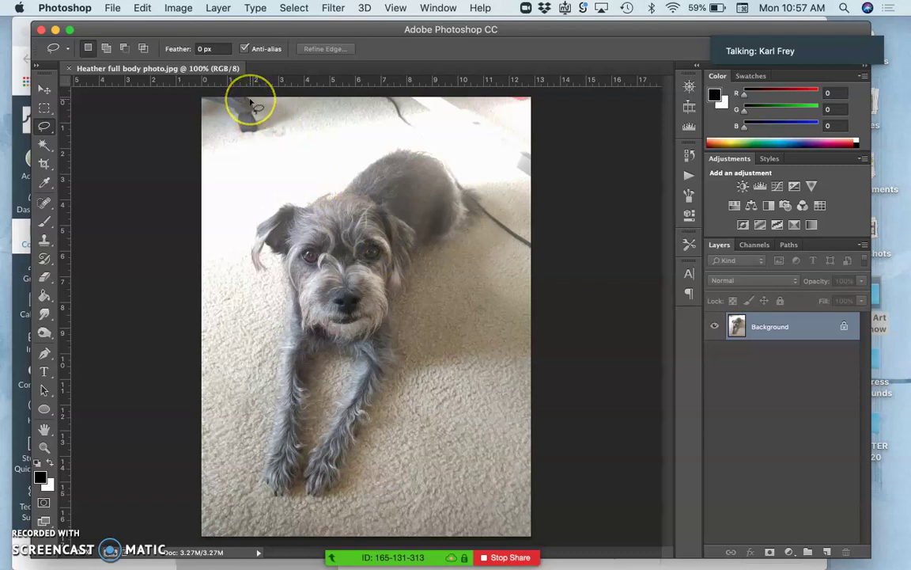
# - Apply Auto Tone, then a Levels adjustment with the white input point at 229
pyautogui.click(179, 9)
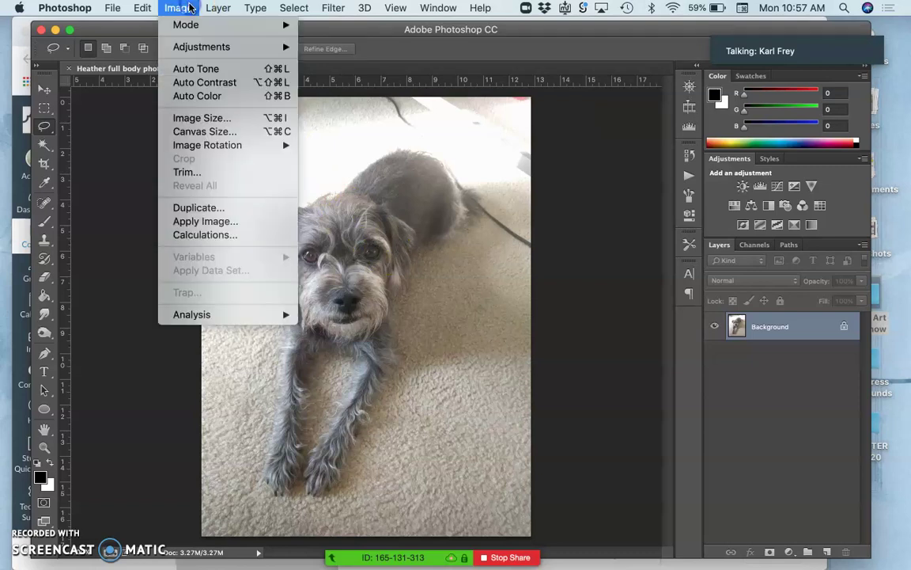
pyautogui.click(209, 68)
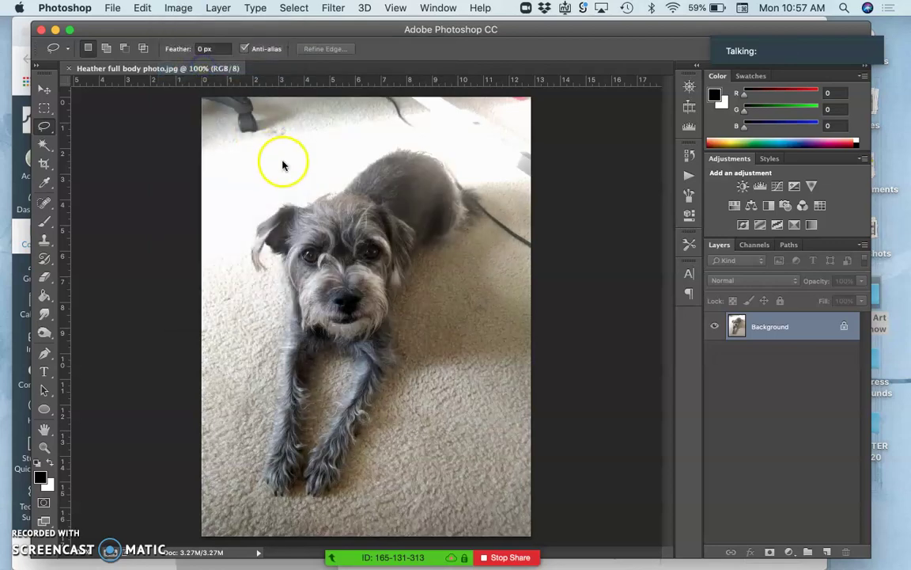
pyautogui.click(178, 8)
pyautogui.moveTo(238, 45)
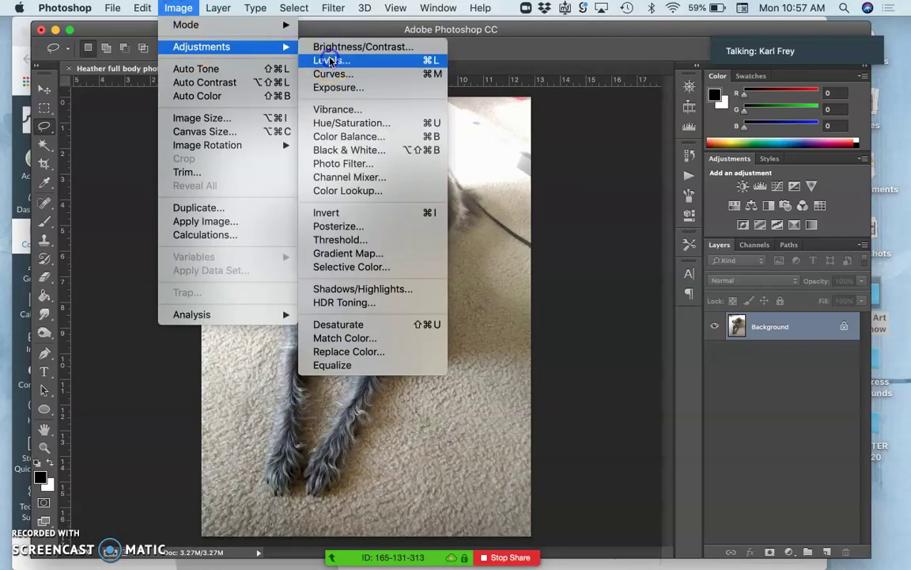
pyautogui.click(326, 61)
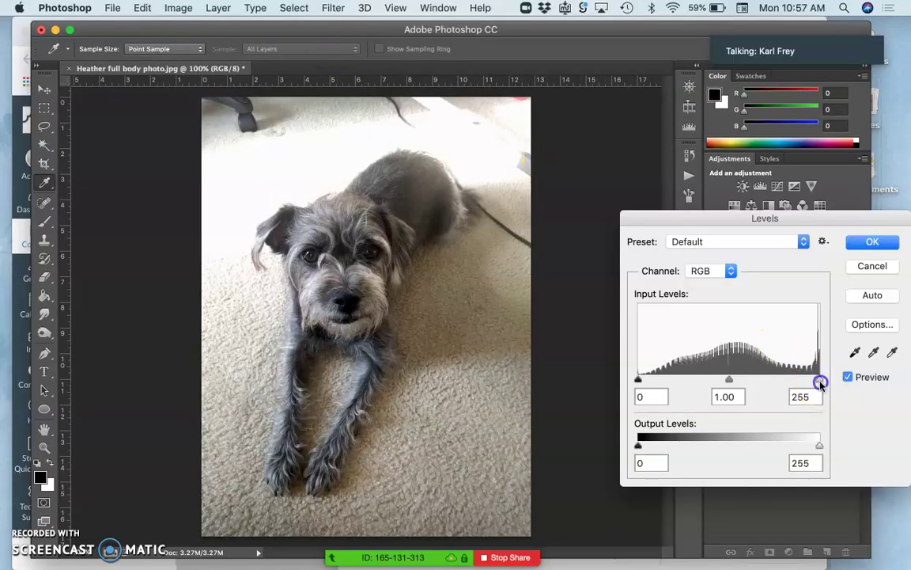
pyautogui.moveTo(821, 384); pyautogui.dragTo(799, 383)
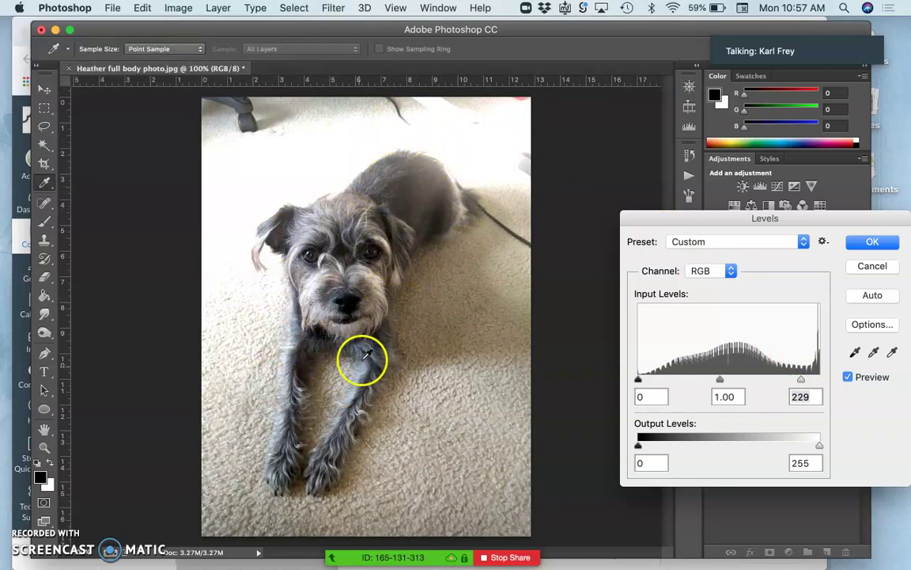
pyautogui.click(858, 245)
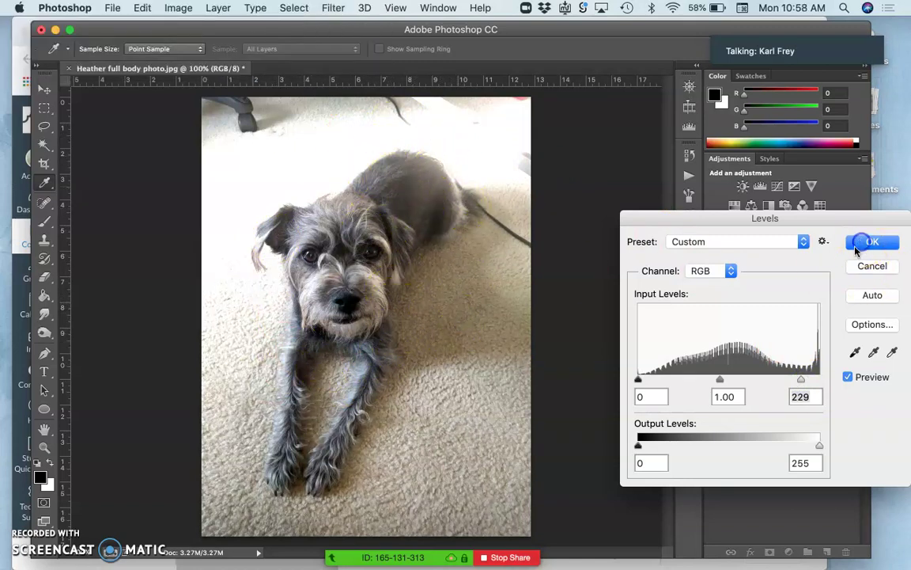
pyautogui.press('l')
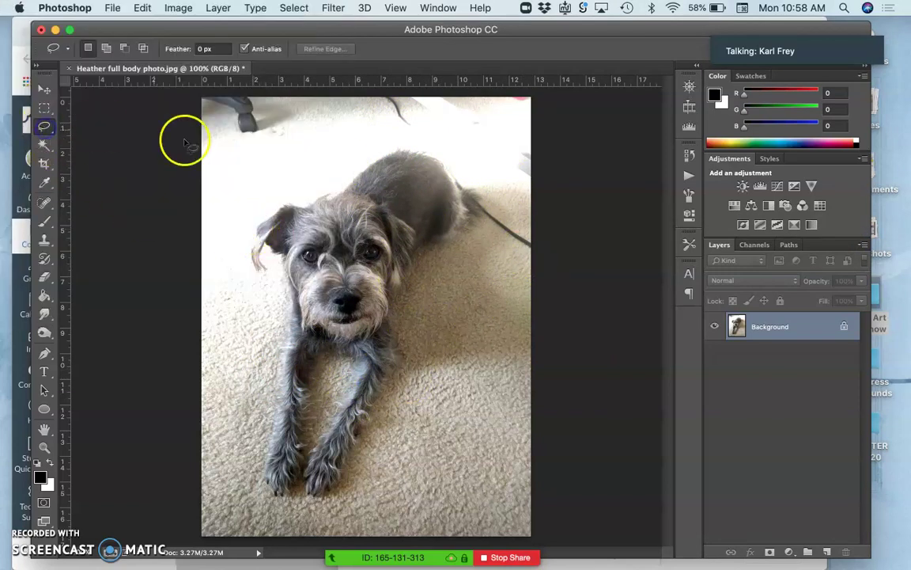
# - Lasso an outline around the dog, from its ear down the legs and over its back
pyautogui.moveTo(281, 199)
pyautogui.mouseDown()
pyautogui.moveTo(247, 233)
pyautogui.moveTo(252, 273)
pyautogui.moveTo(273, 276)
pyautogui.moveTo(281, 305)
pyautogui.moveTo(278, 355)
pyautogui.mouseUp()
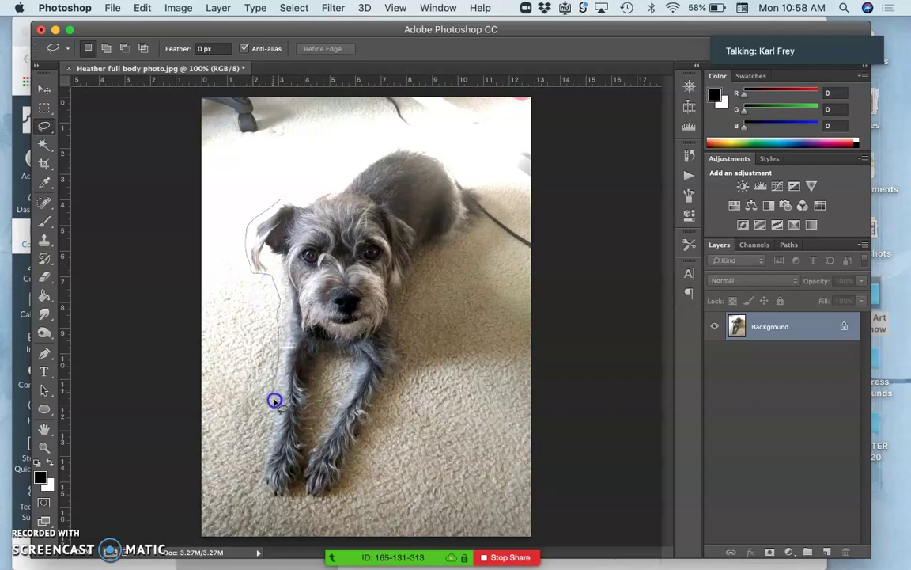
pyautogui.moveTo(274, 400); pyautogui.dragTo(270, 431)
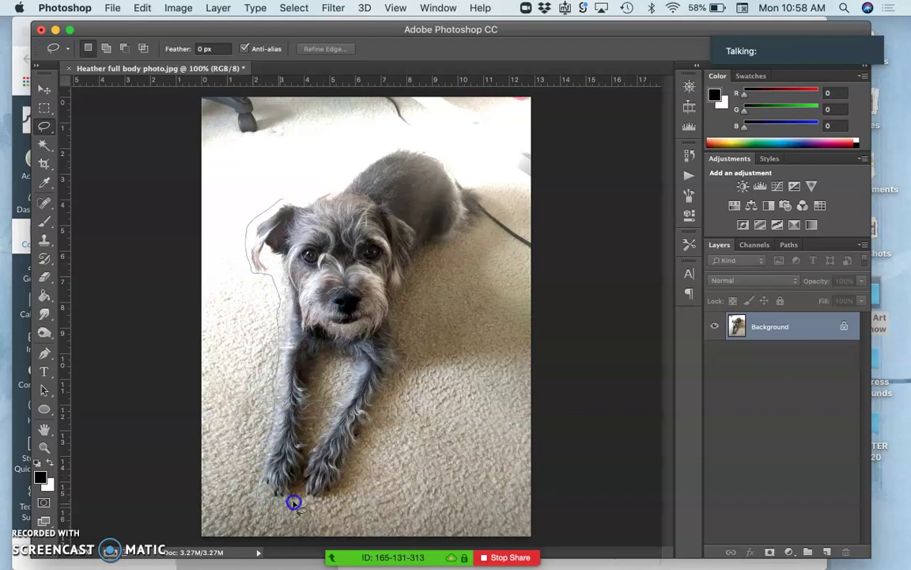
pyautogui.moveTo(376, 445); pyautogui.dragTo(414, 373)
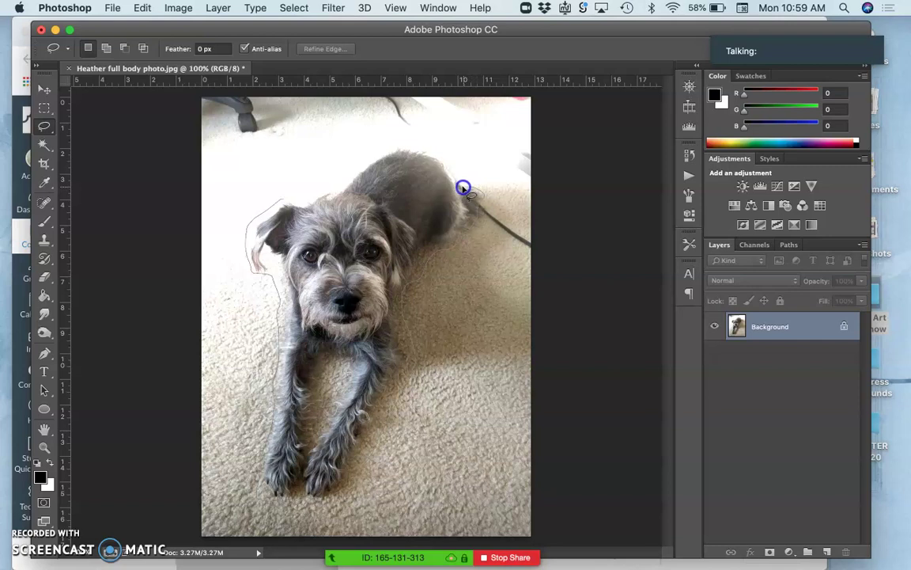
pyautogui.moveTo(452, 170)
pyautogui.mouseDown()
pyautogui.moveTo(435, 144)
pyautogui.moveTo(390, 141)
pyautogui.moveTo(289, 194)
pyautogui.mouseUp()
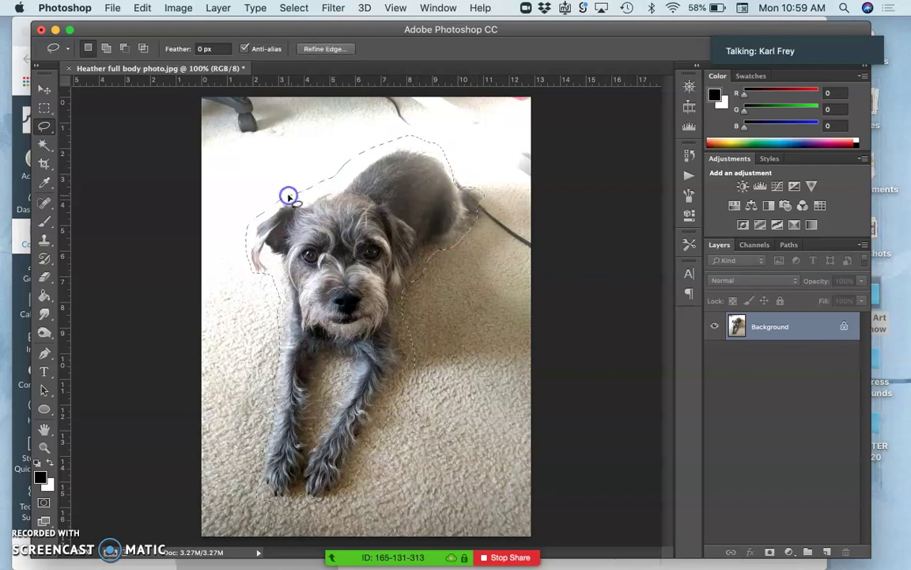
# - Invert the selection, fill it with White, and deselect
pyautogui.click(286, 9)
pyautogui.click(302, 64)
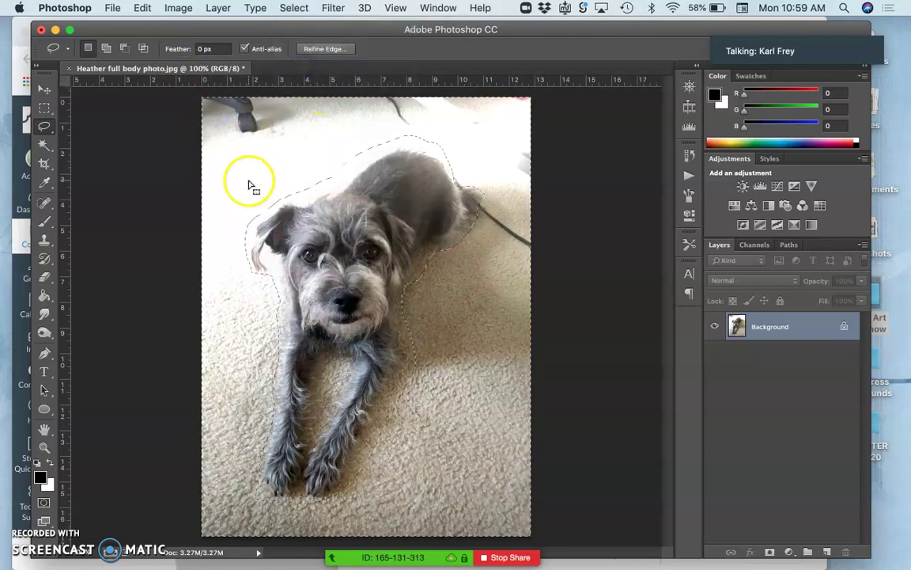
pyautogui.press('BackSpace')
pyautogui.click(431, 371)
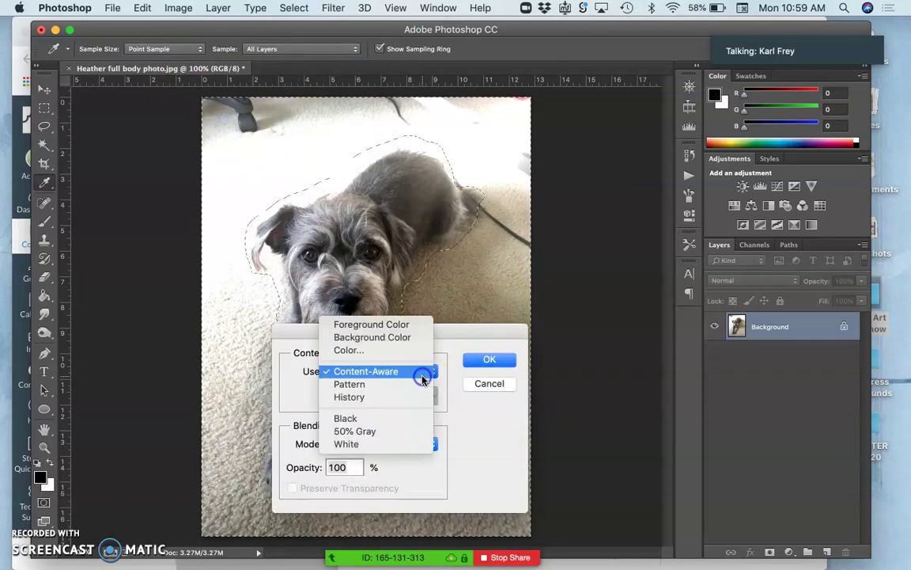
pyautogui.click(396, 445)
pyautogui.click(489, 360)
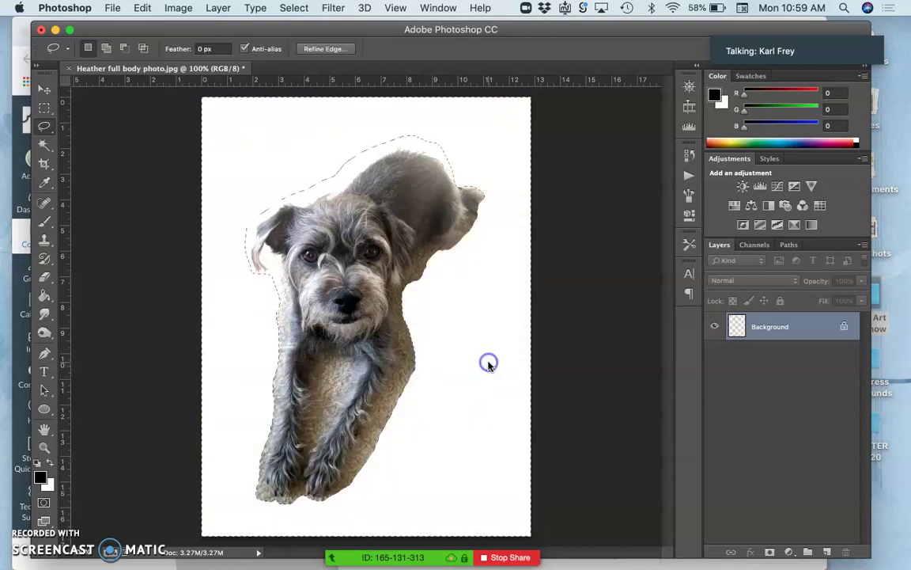
pyautogui.press('super+d')
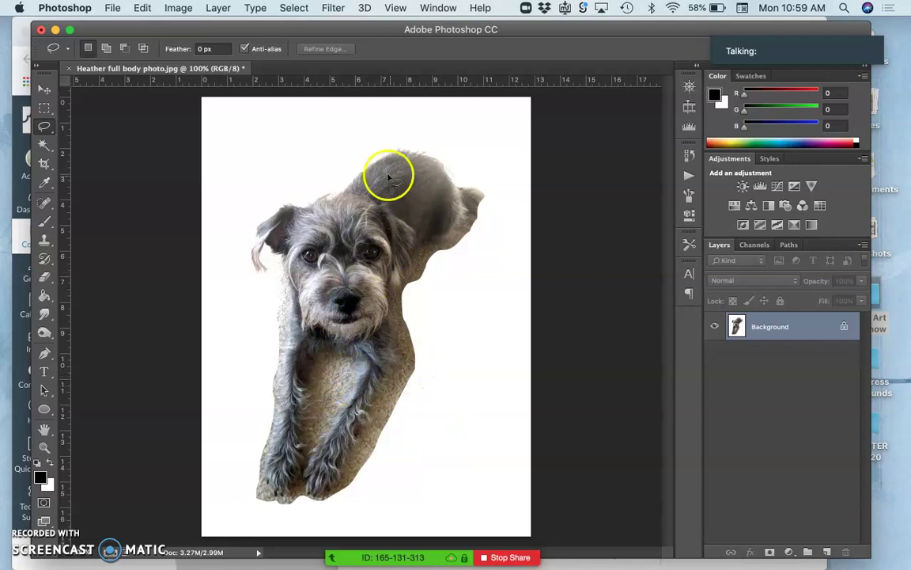
# - Lasso and fill white the leftover carpet on the dog's chest and near its neck
pyautogui.click(344, 362)
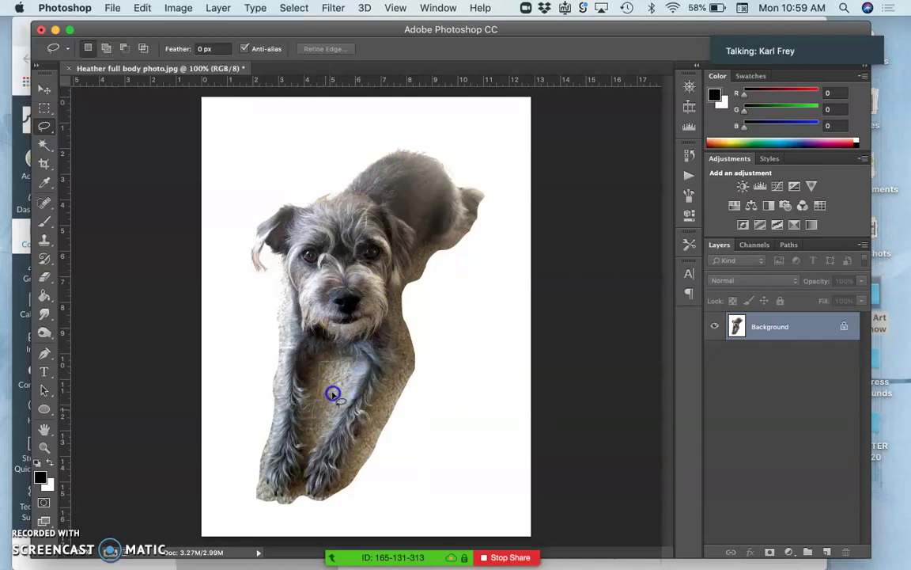
pyautogui.moveTo(333, 394); pyautogui.dragTo(343, 362)
pyautogui.press('BackSpace')
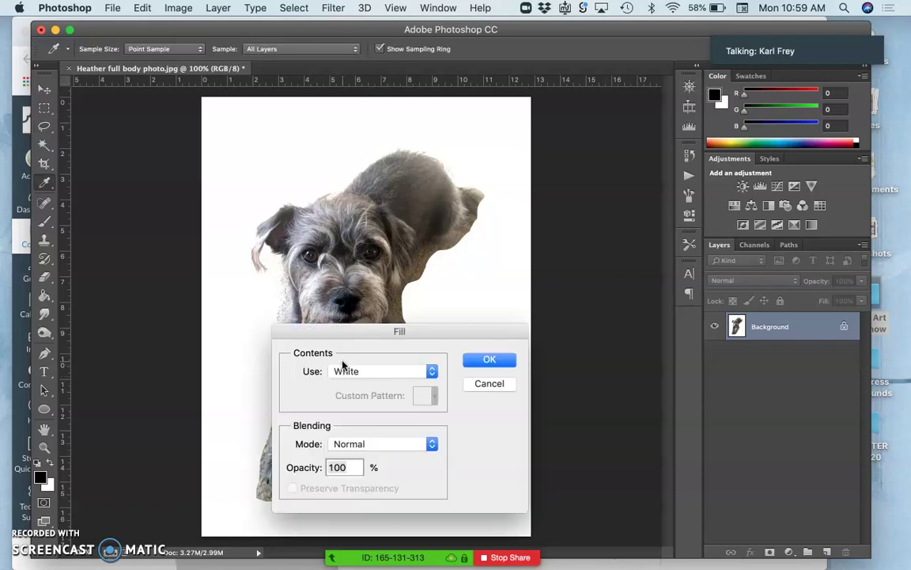
pyautogui.click(497, 360)
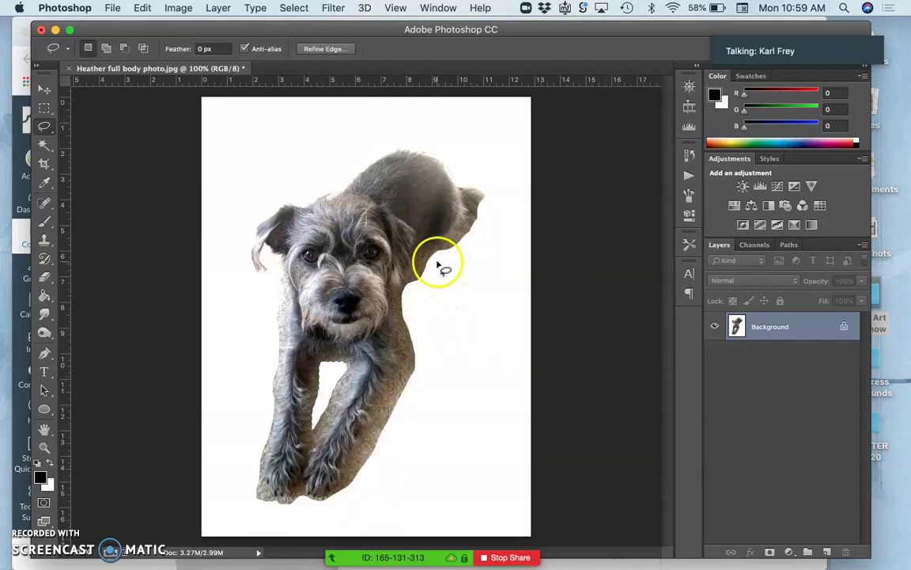
pyautogui.moveTo(432, 263)
pyautogui.mouseDown()
pyautogui.moveTo(416, 289)
pyautogui.moveTo(440, 282)
pyautogui.mouseUp()
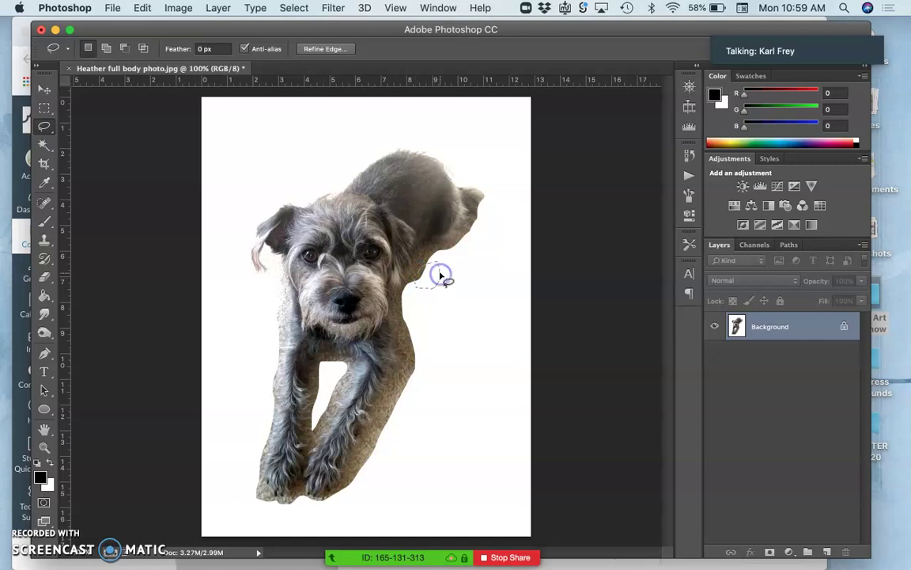
pyautogui.press('BackSpace')
pyautogui.click(485, 359)
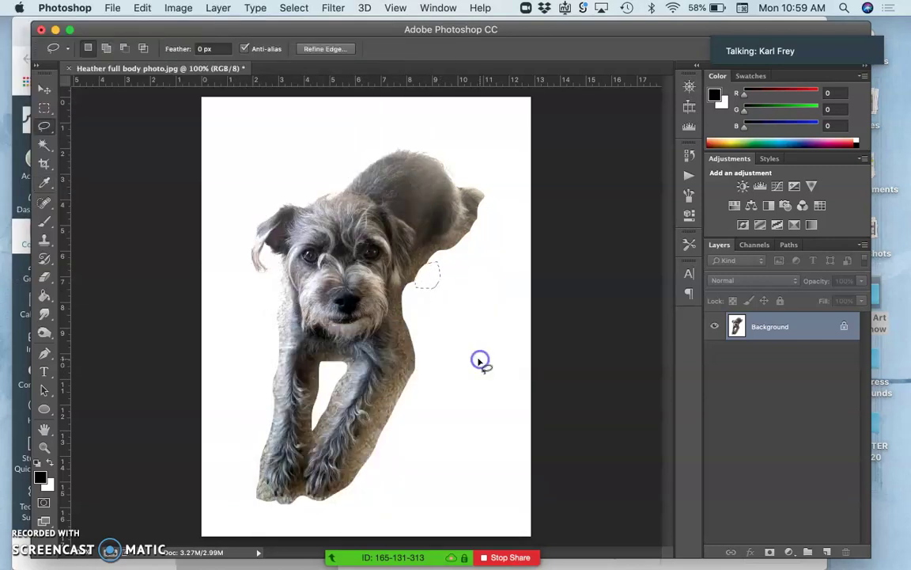
# - Fill white the carpet area running from the dog's foot up to its neck
pyautogui.moveTo(440, 328); pyautogui.dragTo(399, 303)
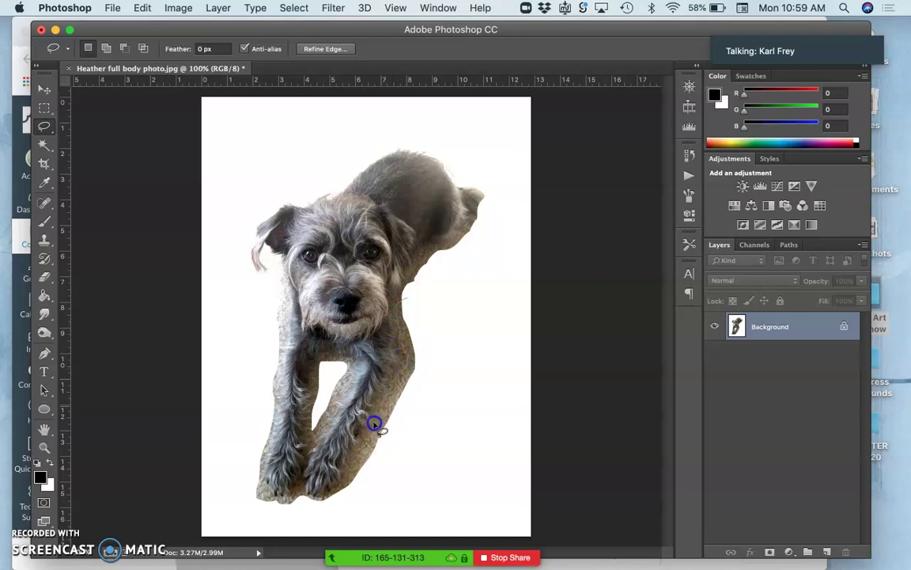
pyautogui.moveTo(345, 485)
pyautogui.mouseDown()
pyautogui.moveTo(399, 469)
pyautogui.moveTo(451, 376)
pyautogui.moveTo(460, 322)
pyautogui.mouseUp()
pyautogui.press('BackSpace')
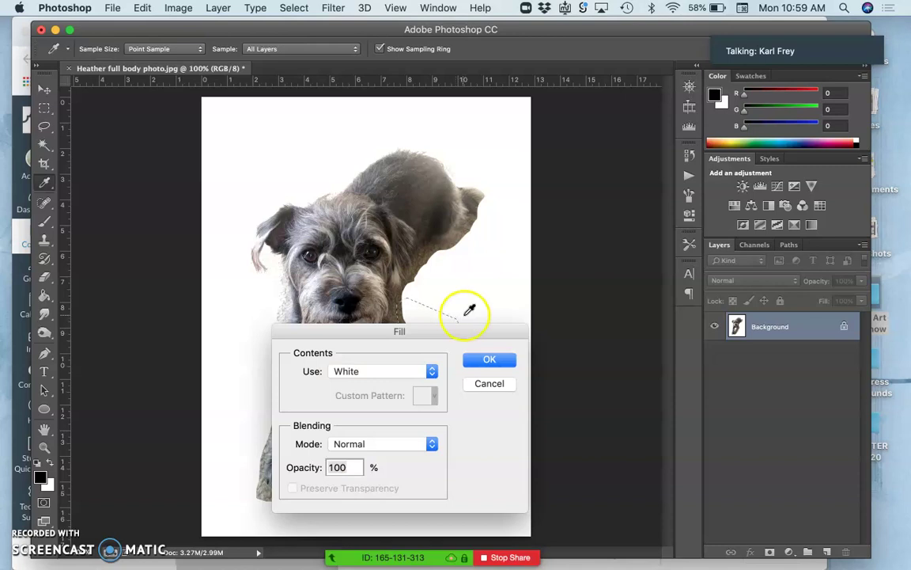
pyautogui.click(490, 359)
pyautogui.click(477, 315)
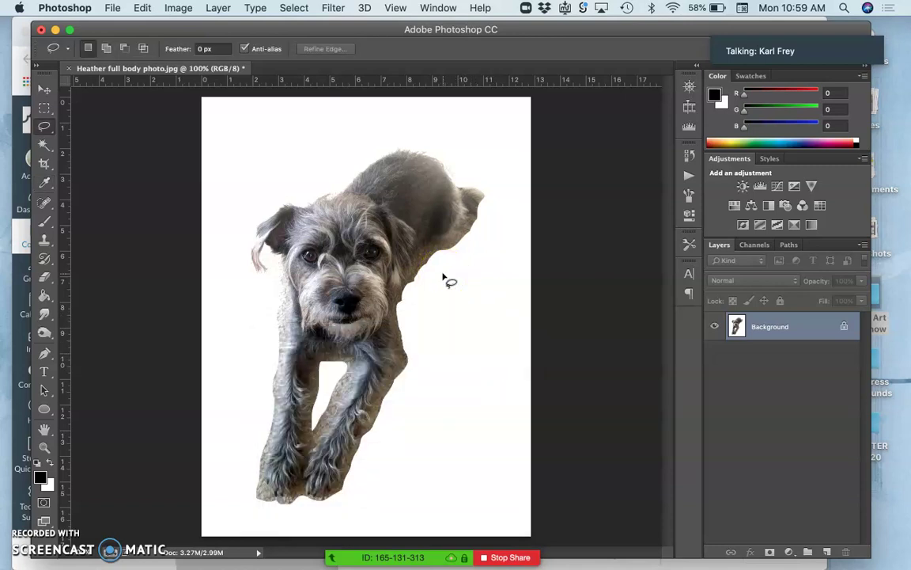
# - Fill the remaining carpet beside the dog's neck with white, getting past an invalid-entry warning
pyautogui.moveTo(442, 261); pyautogui.dragTo(429, 254)
pyautogui.moveTo(403, 294)
pyautogui.mouseDown()
pyautogui.moveTo(401, 309)
pyautogui.moveTo(432, 306)
pyautogui.mouseUp()
pyautogui.hotkey('shift', 'BackSpace')
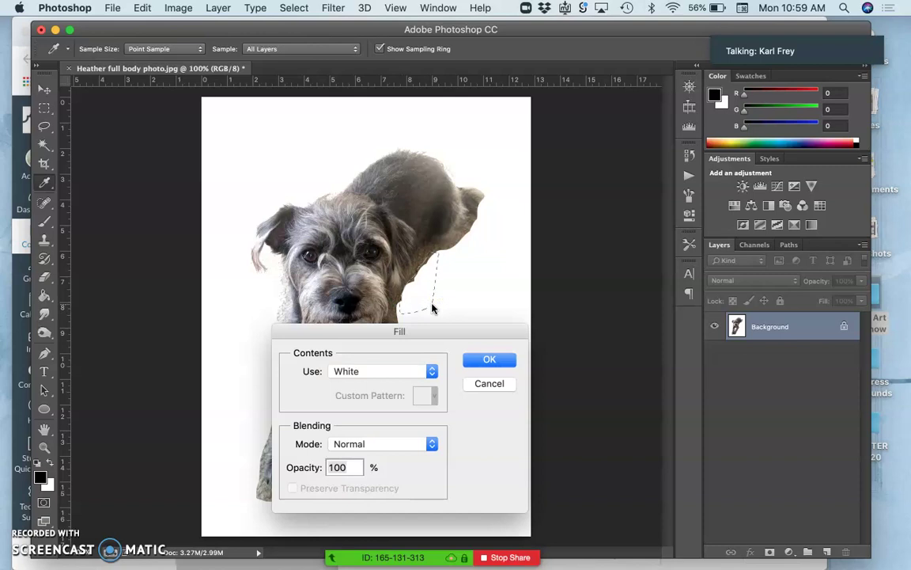
pyautogui.click(481, 360)
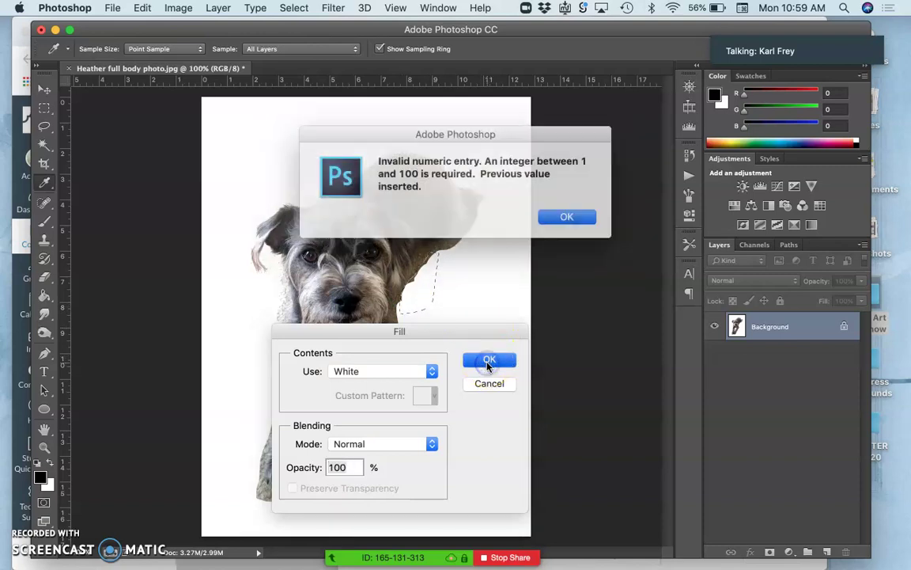
pyautogui.click(545, 217)
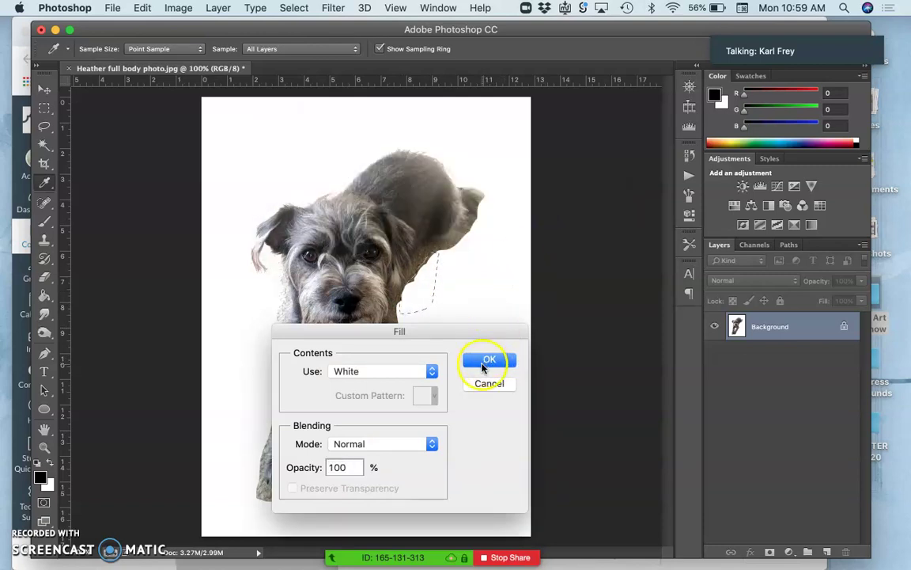
pyautogui.click(484, 359)
pyautogui.click(450, 328)
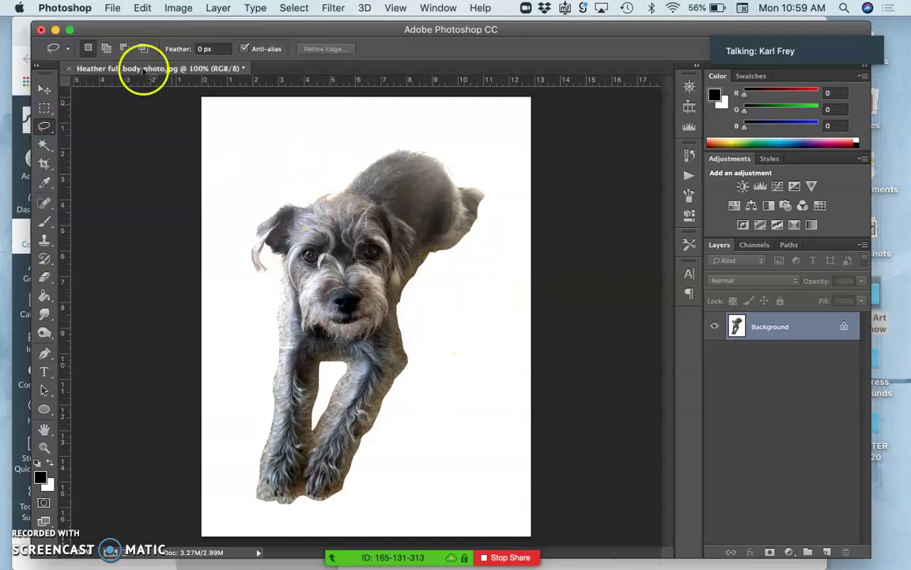
# - Save the edited photo, accepting the JPEG options
pyautogui.click(116, 11)
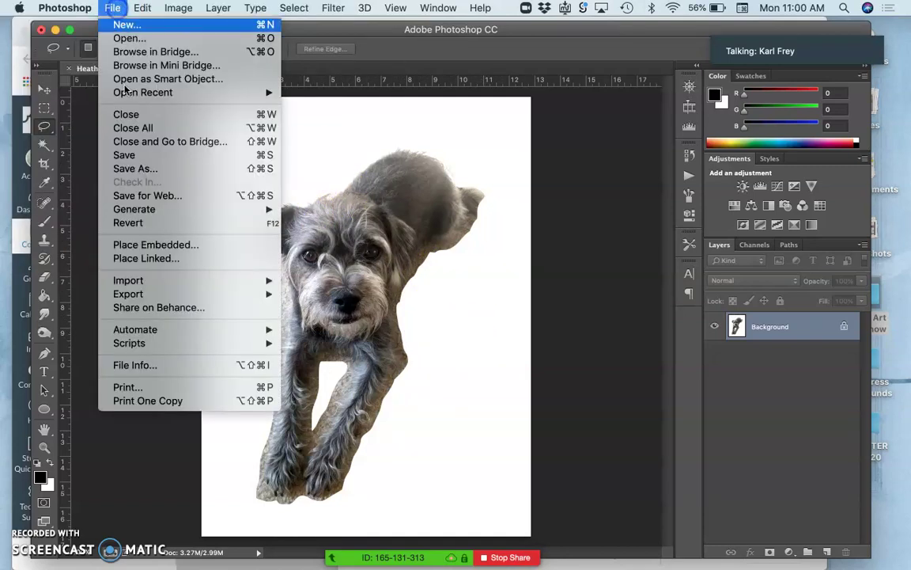
pyautogui.click(125, 154)
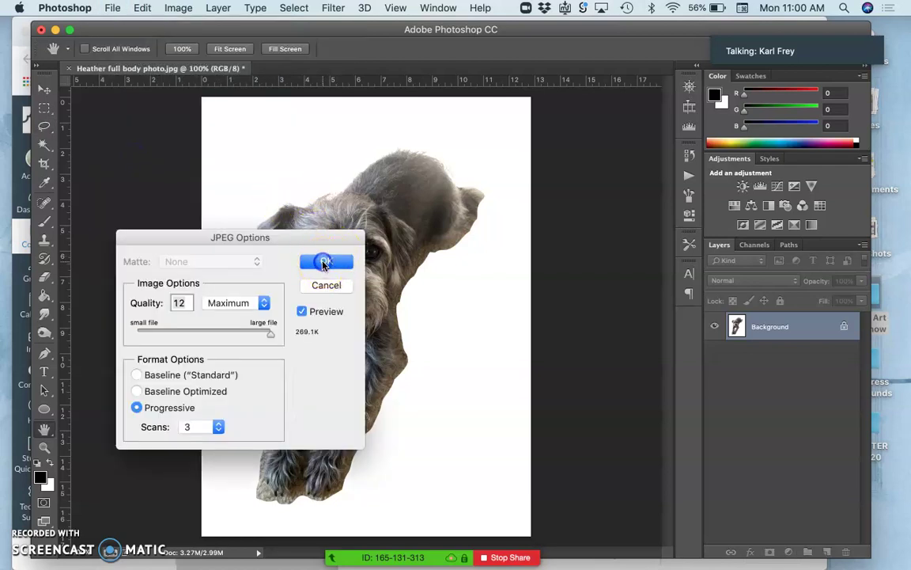
pyautogui.click(325, 264)
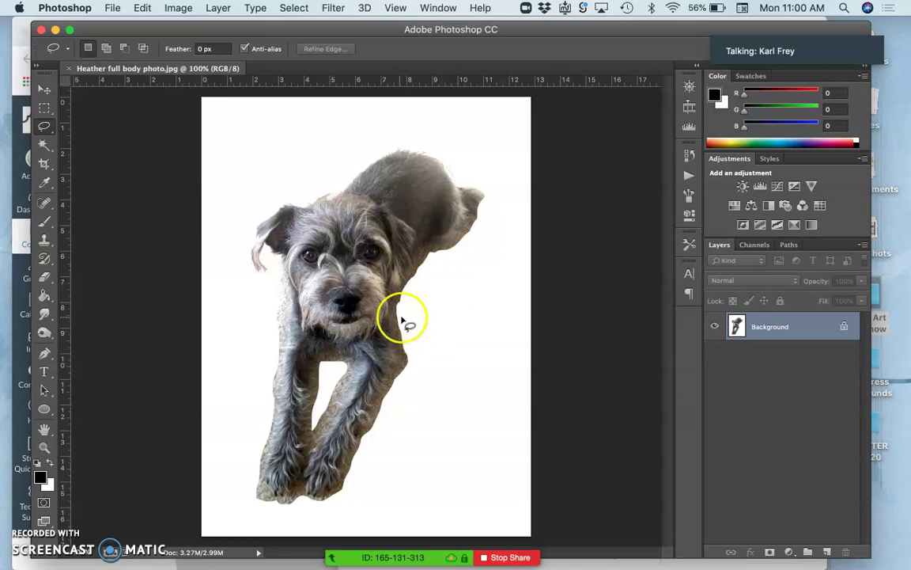
# - Fill the carpet strip beside the dog's left ear with white
pyautogui.click(278, 272)
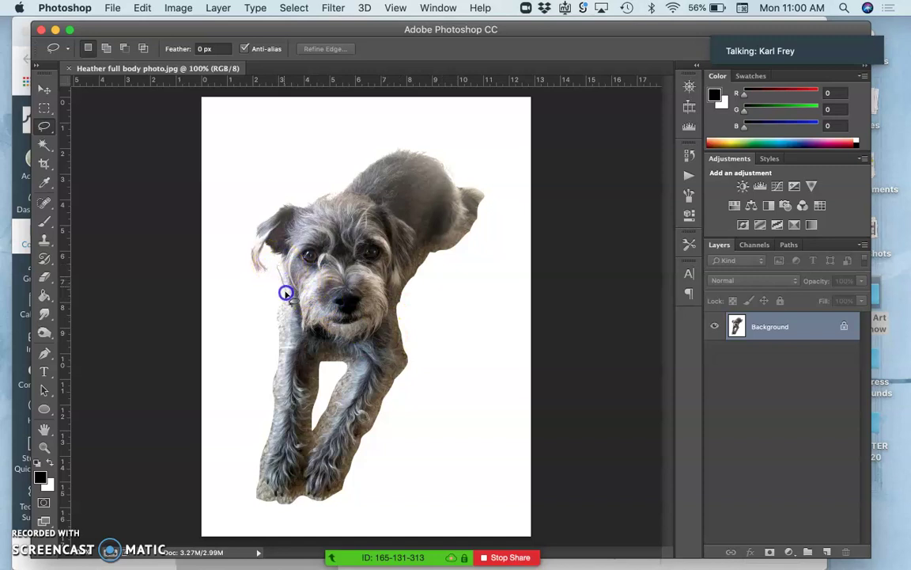
pyautogui.moveTo(279, 333)
pyautogui.mouseDown()
pyautogui.moveTo(267, 254)
pyautogui.moveTo(273, 260)
pyautogui.mouseUp()
pyautogui.hotkey('shift', 'BackSpace')
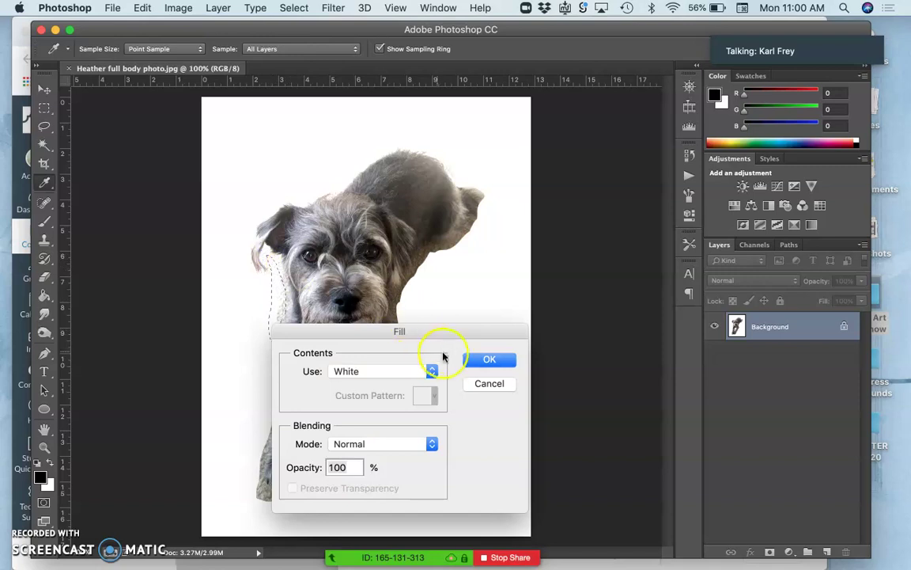
pyautogui.click(485, 360)
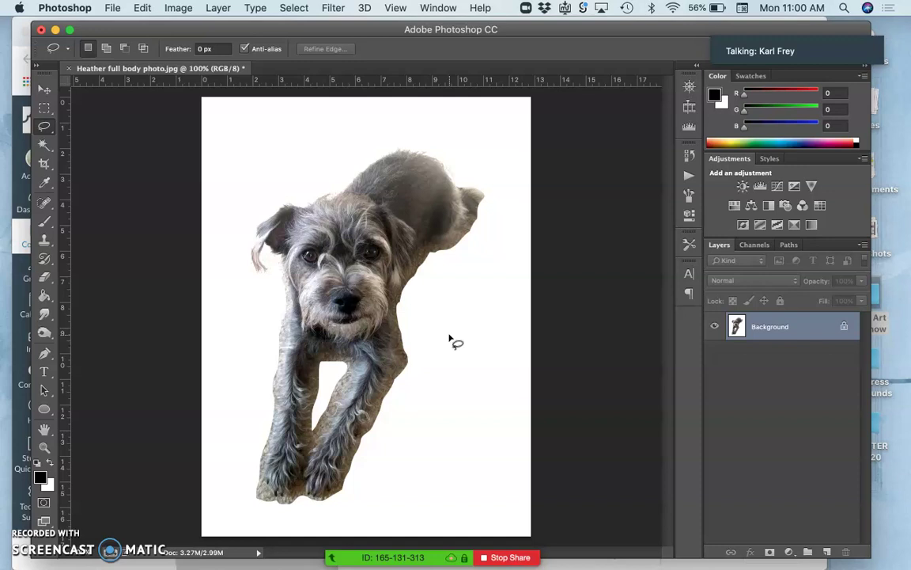
pyautogui.click(113, 8)
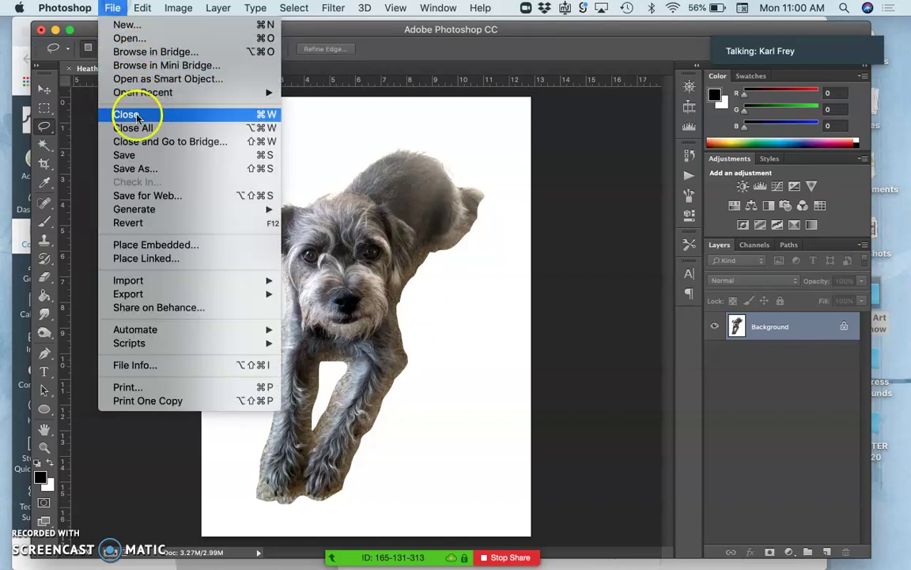
pyautogui.press('Escape')
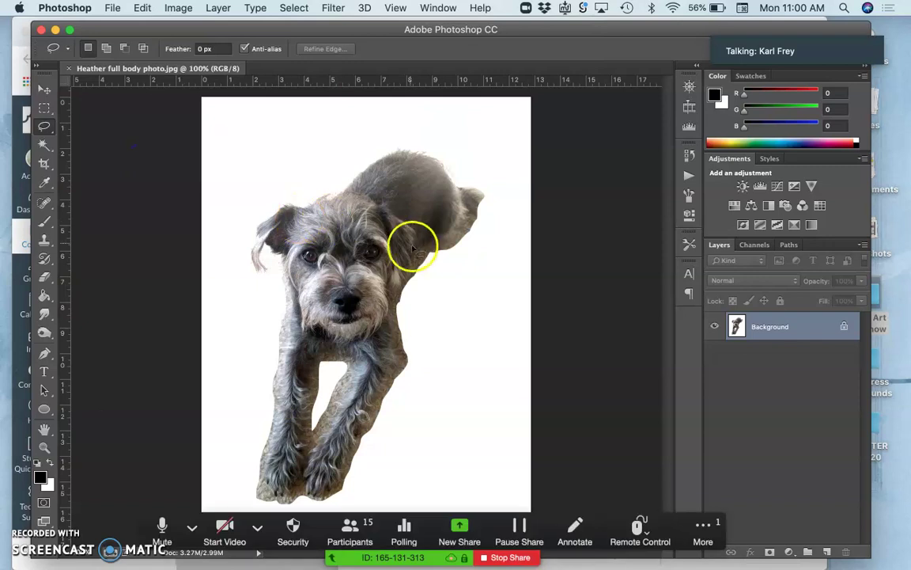
pyautogui.click(712, 527)
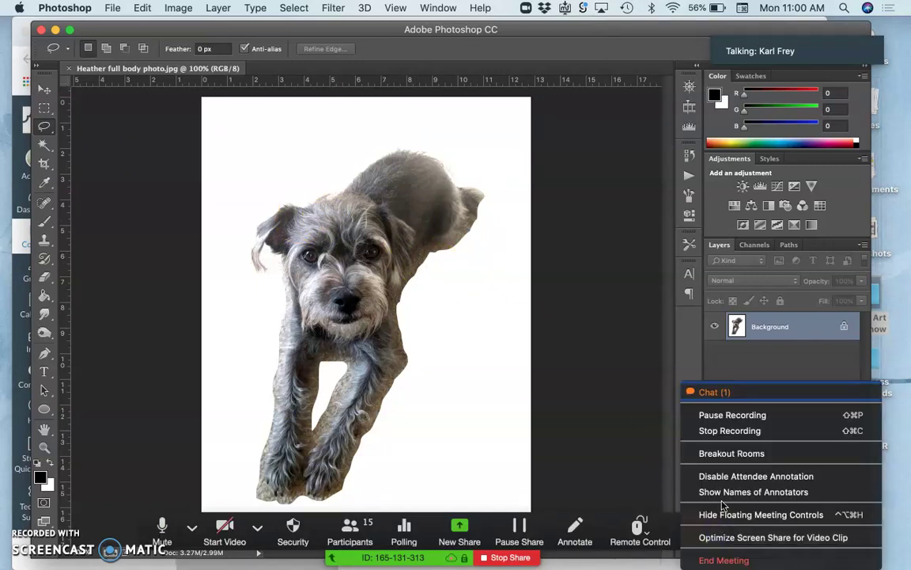
pyautogui.click(712, 395)
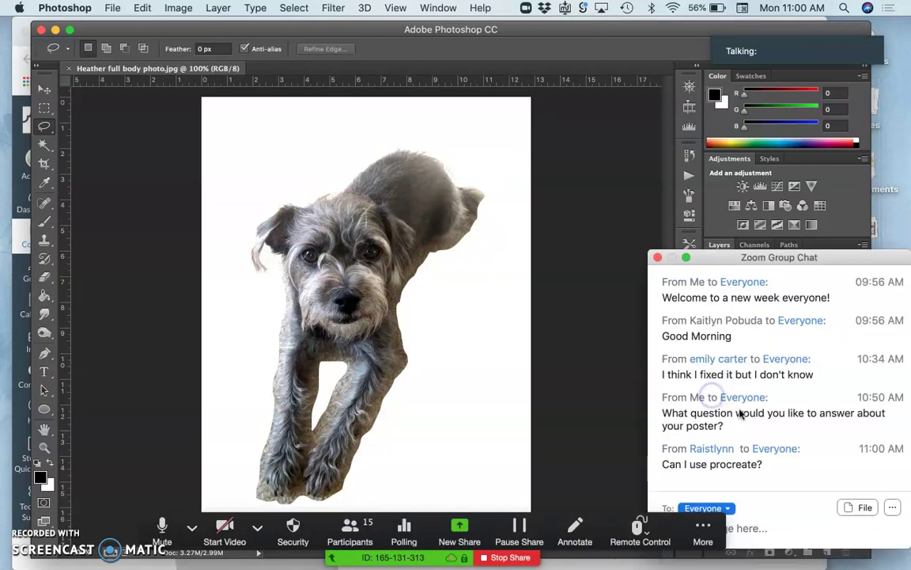
pyautogui.click(657, 257)
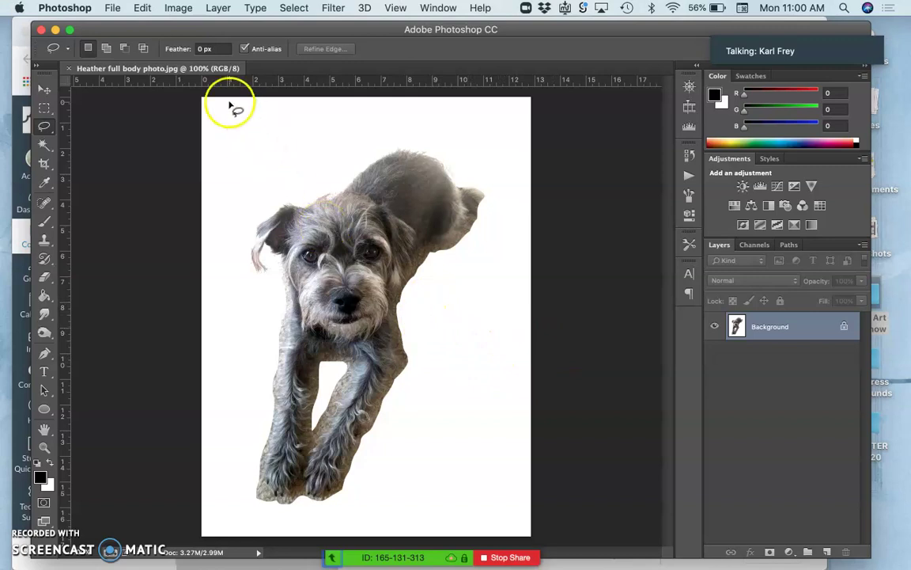
# - Close the dog photo document in Photoshop
pyautogui.click(113, 8)
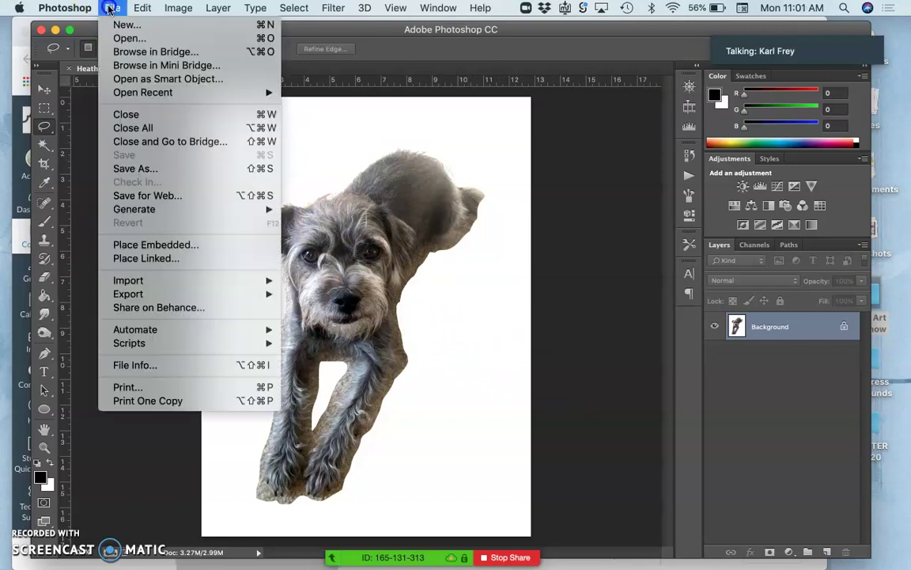
pyautogui.click(82, 134)
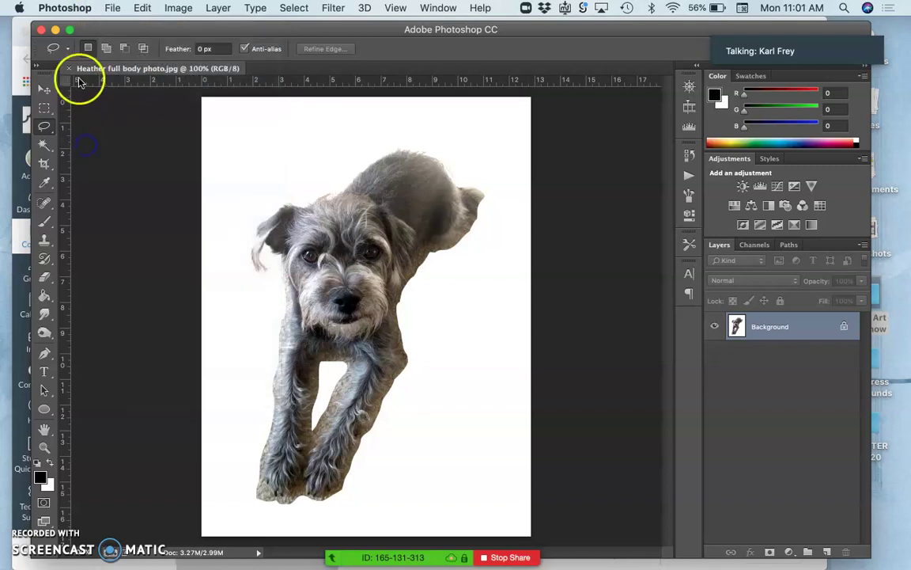
pyautogui.click(41, 31)
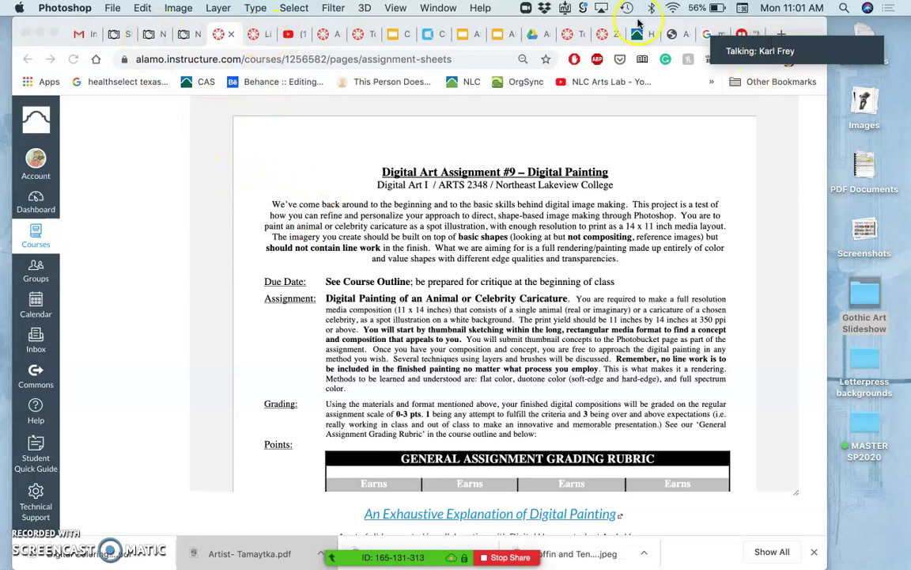
# - Cancel a File > New document and bring the Chrome assignment page forward
pyautogui.click(112, 8)
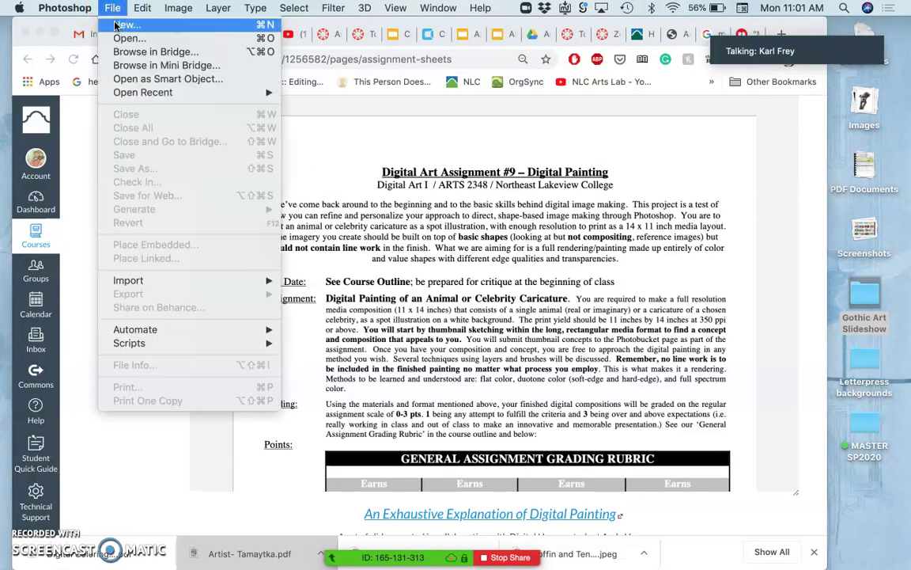
pyautogui.click(107, 21)
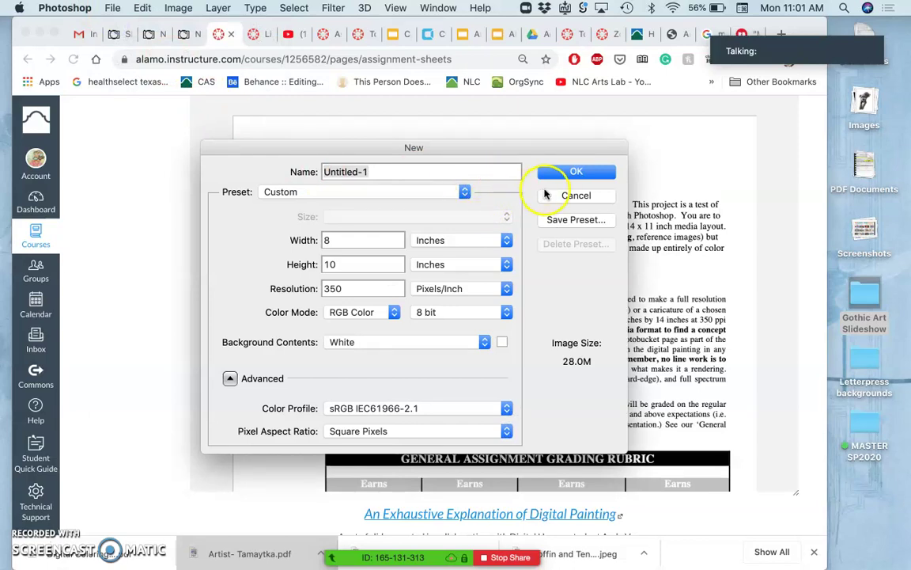
pyautogui.click(575, 196)
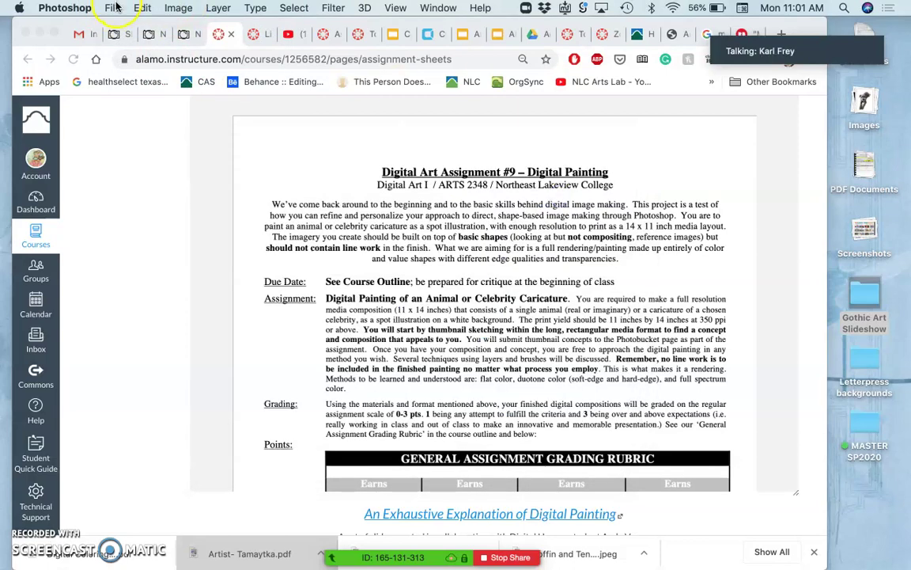
pyautogui.click(69, 24)
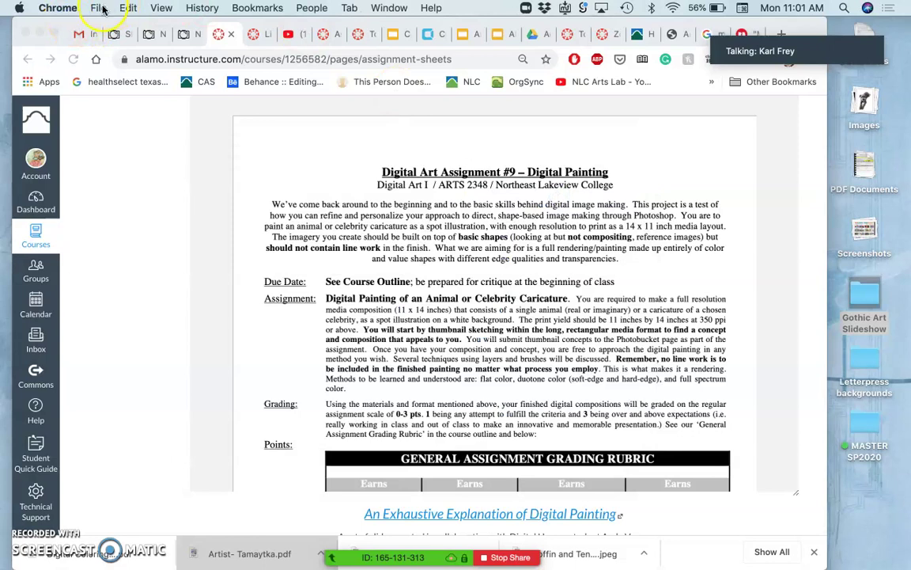
pyautogui.click(99, 8)
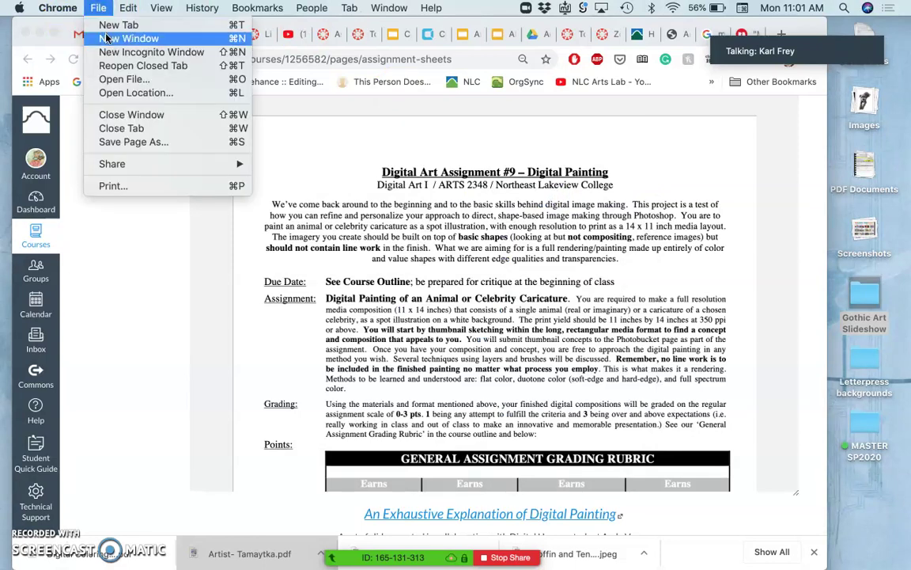
# - Load photopea.com in a new Chrome window and dismiss the ad-blocker notice
pyautogui.click(107, 40)
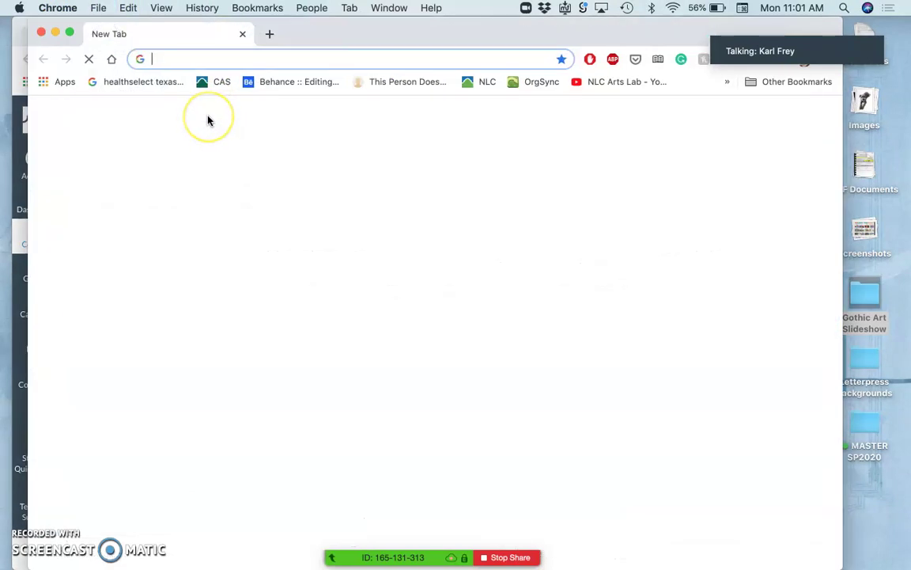
pyautogui.write('photobucket.com')
pyautogui.press('Return')
pyautogui.write('photope')
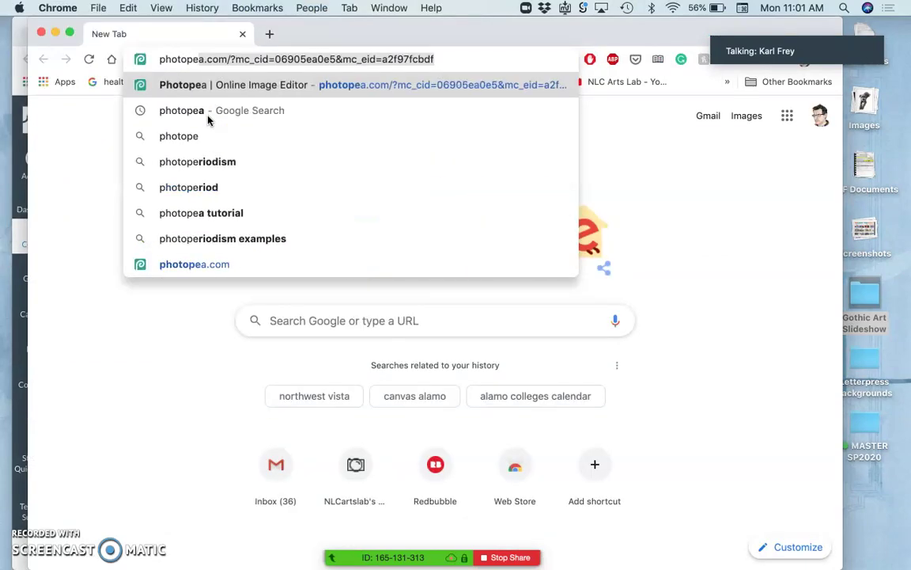
pyautogui.press('Return')
pyautogui.click(549, 179)
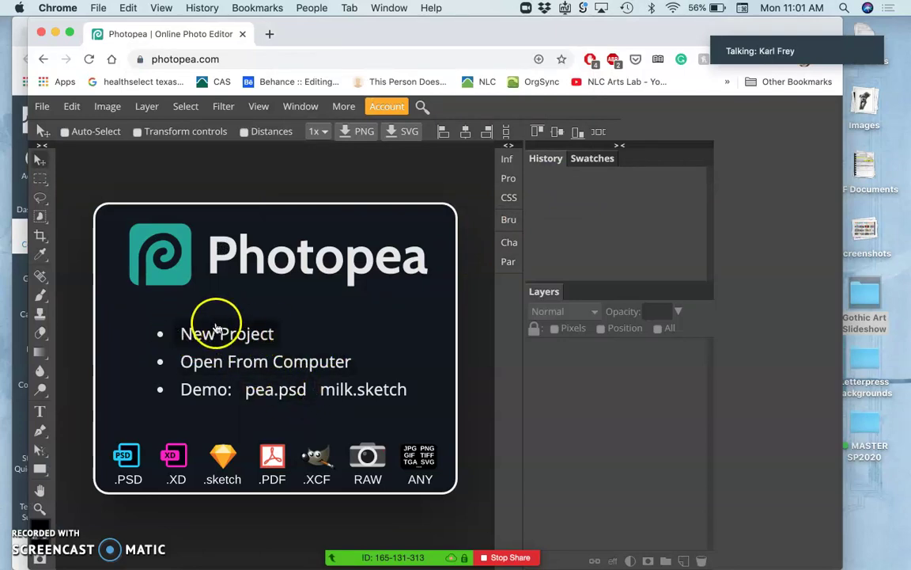
# - Create a new Photopea project at 350 DPI, 11 × 14 inches, with a White background
pyautogui.click(42, 108)
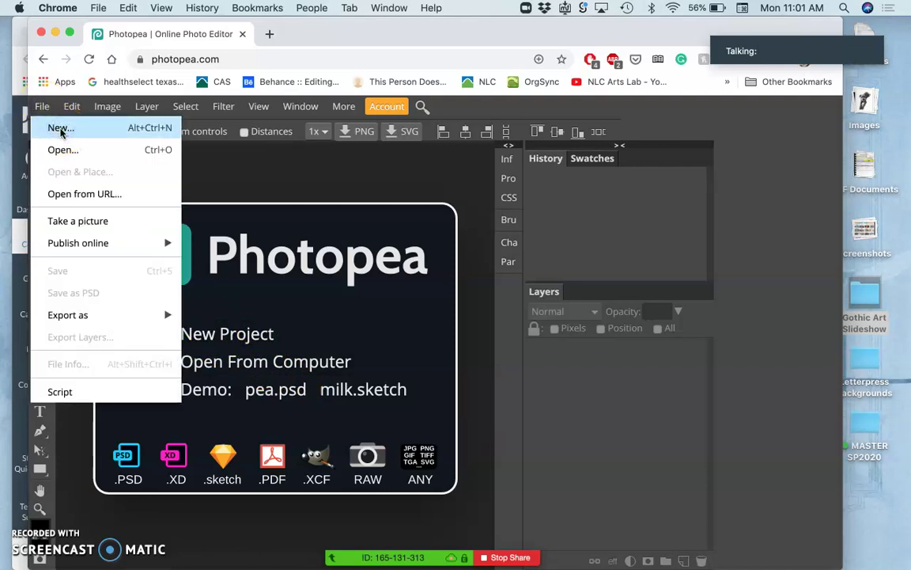
pyautogui.click(61, 129)
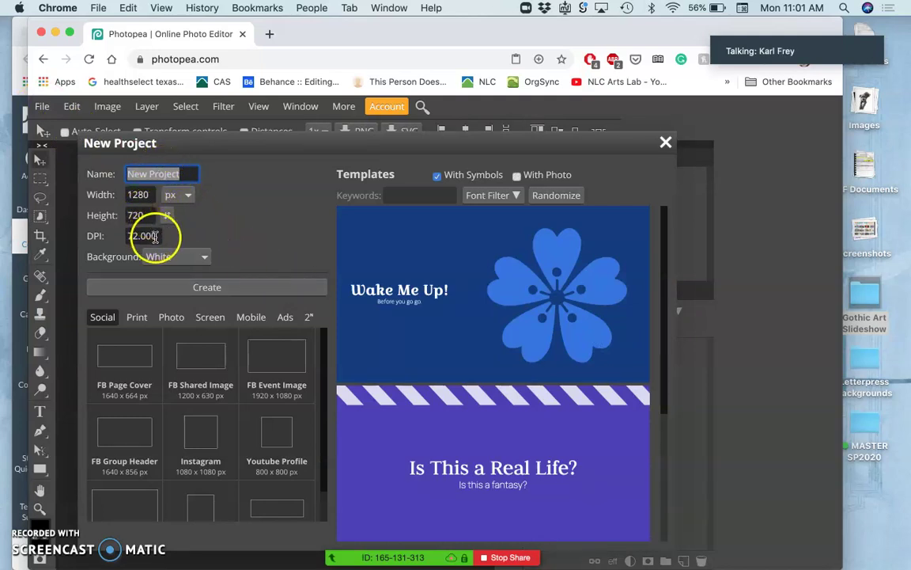
pyautogui.moveTo(162, 234); pyautogui.dragTo(117, 237)
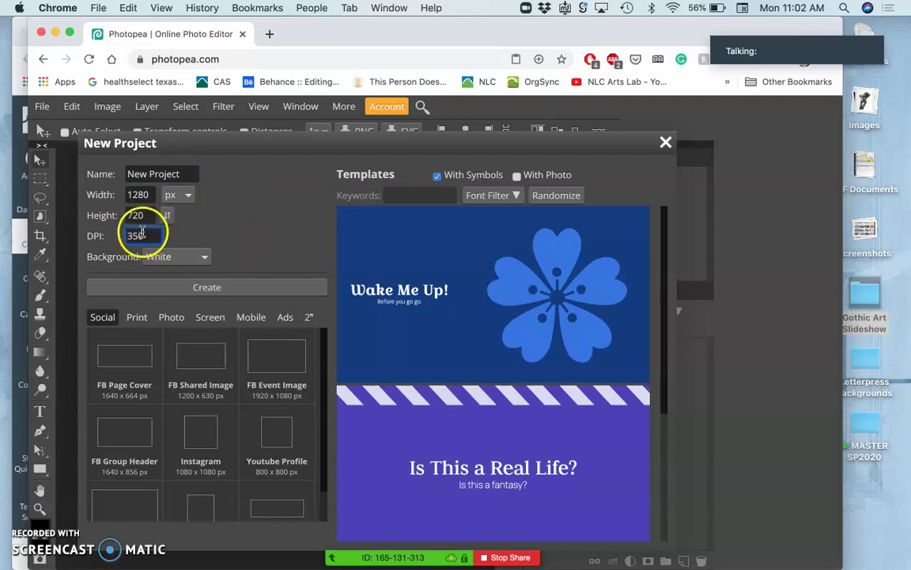
pyautogui.click(187, 196)
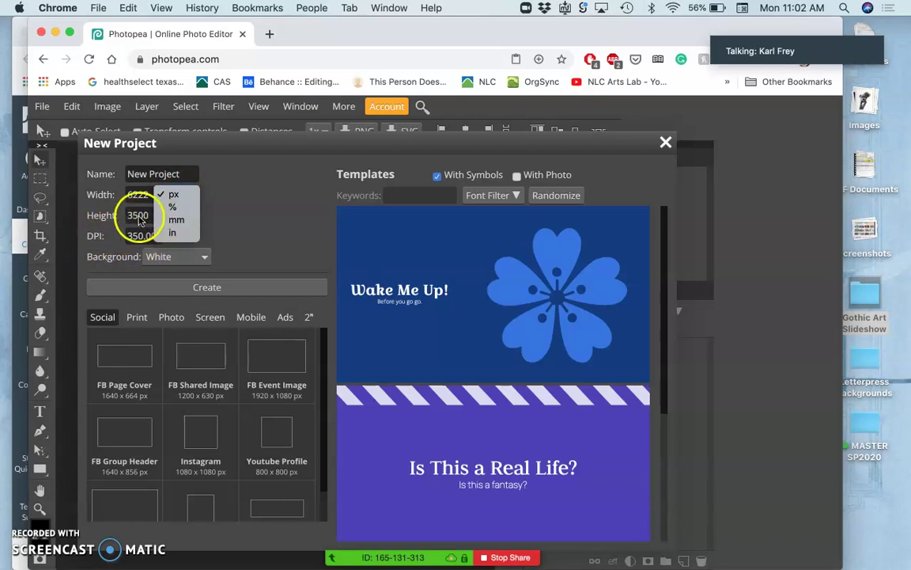
pyautogui.click(175, 235)
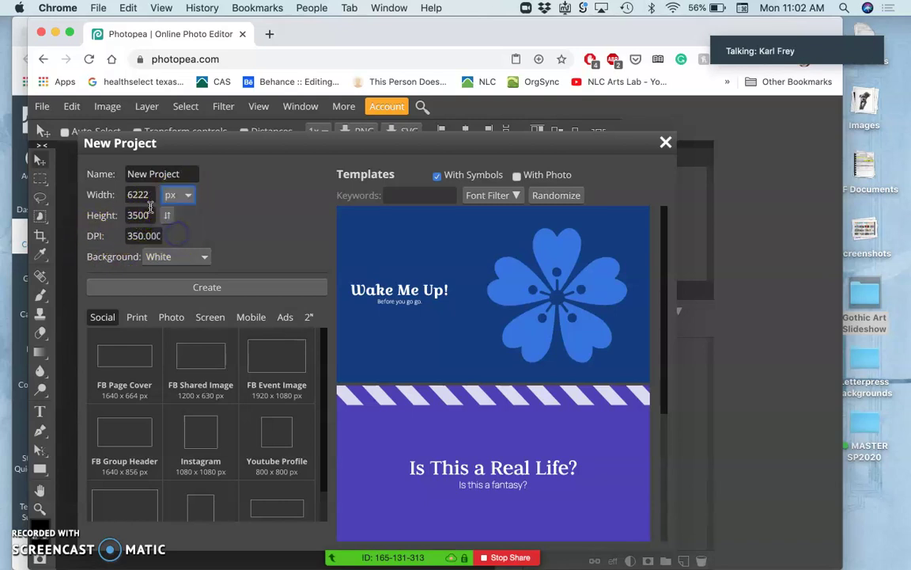
pyautogui.click(149, 194)
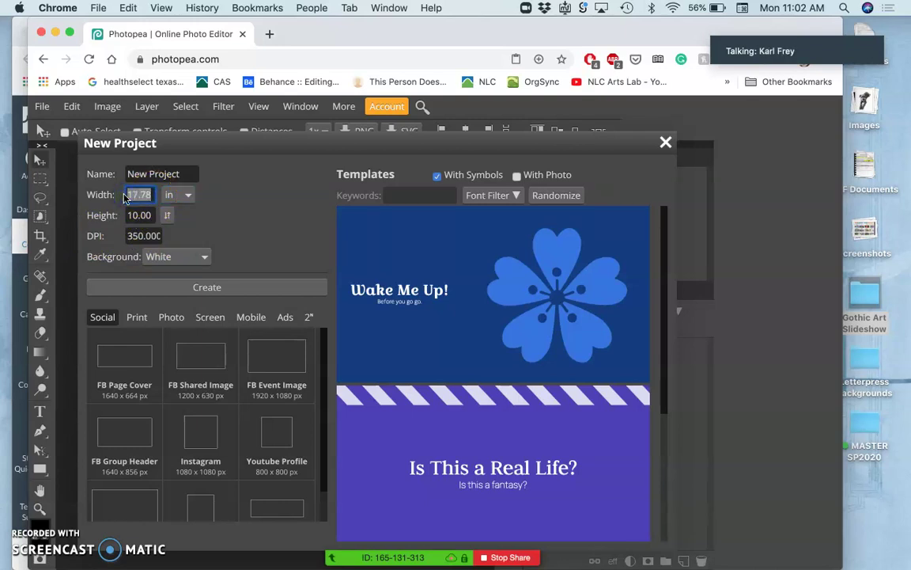
pyautogui.click(140, 213)
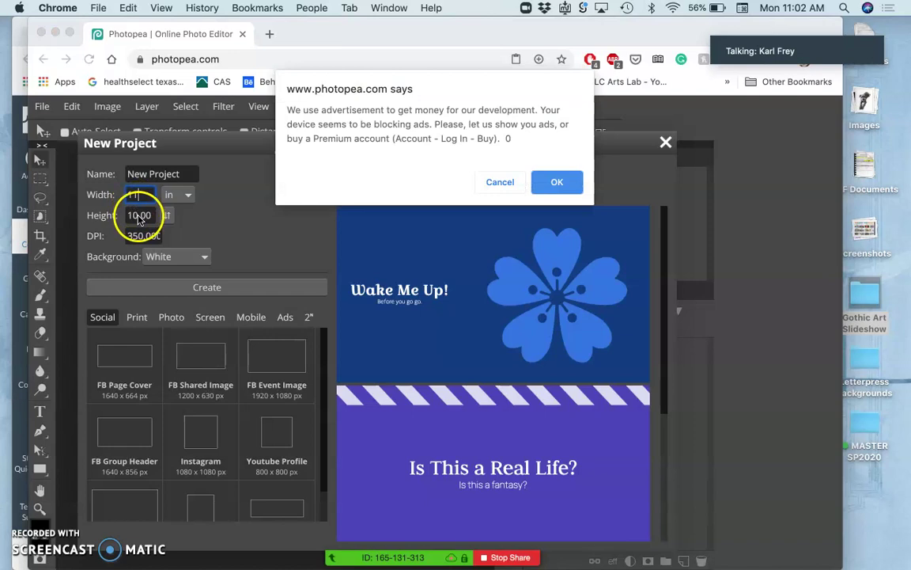
pyautogui.click(547, 182)
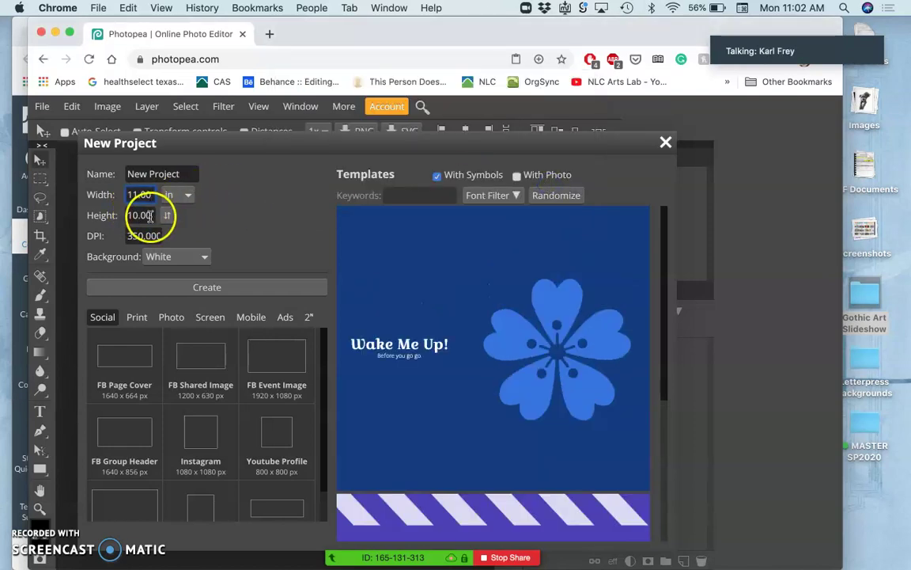
pyautogui.click(150, 215)
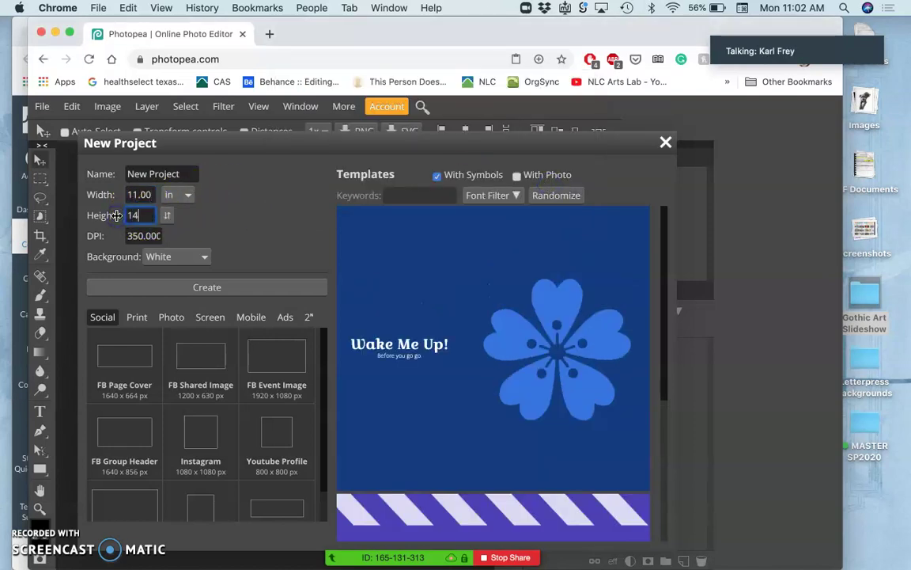
pyautogui.write('14')
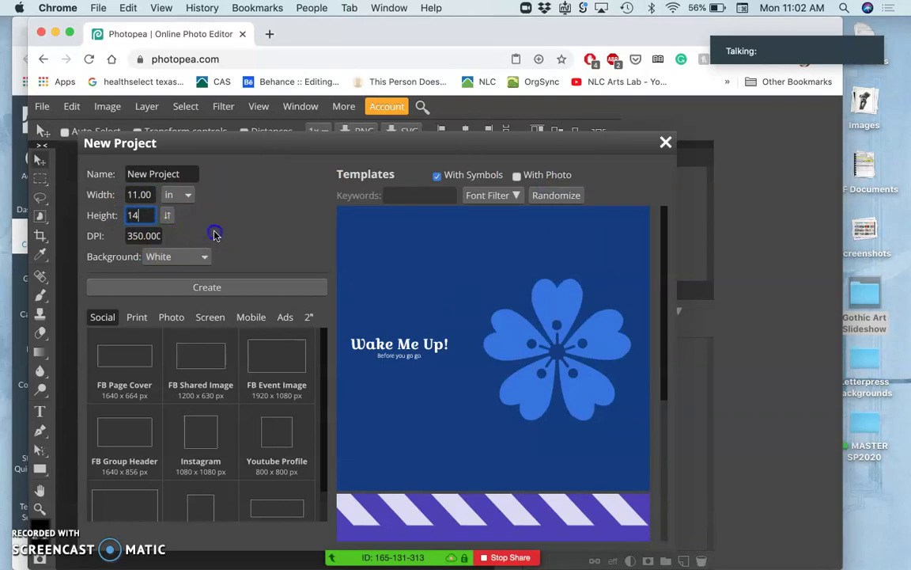
pyautogui.click(214, 235)
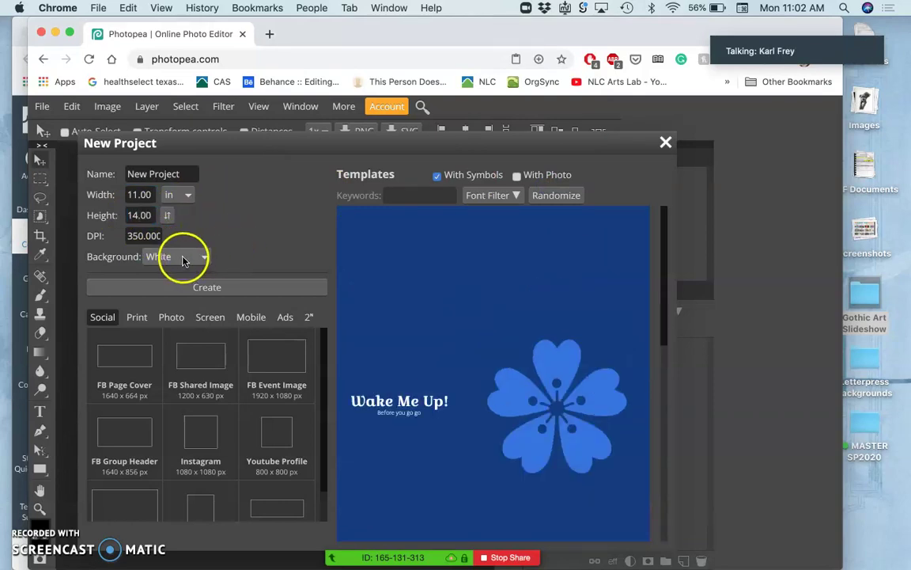
pyautogui.click(207, 287)
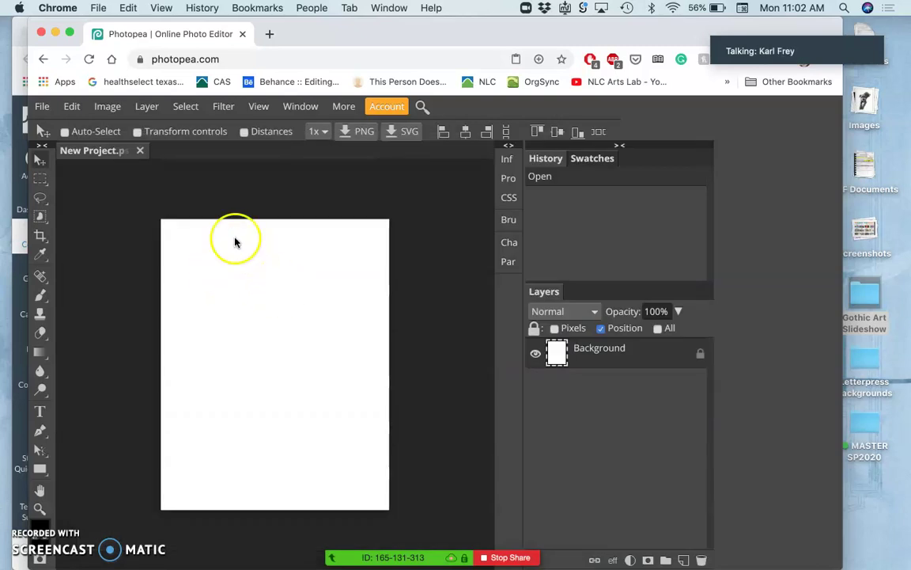
# - Open the recent Heather full body dog photo file in Photopea
pyautogui.click(42, 106)
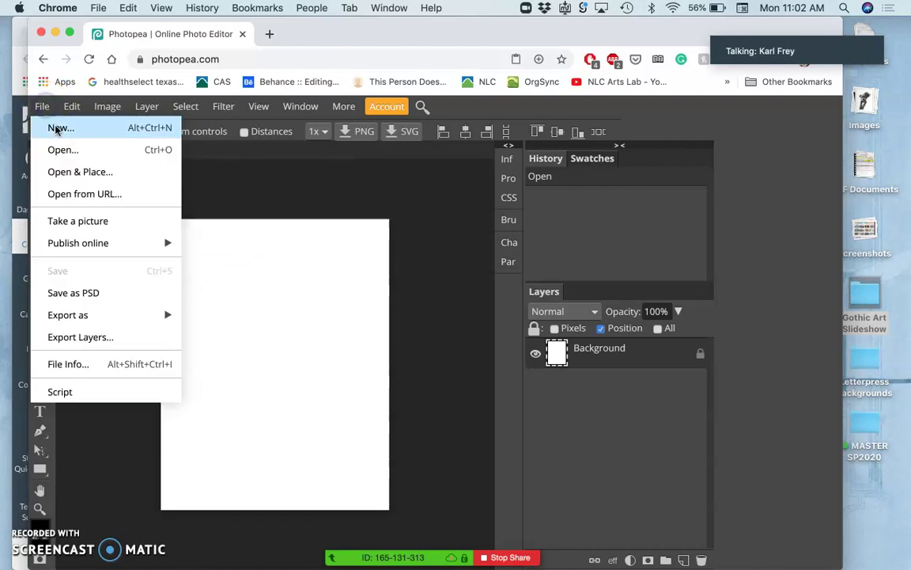
pyautogui.click(74, 158)
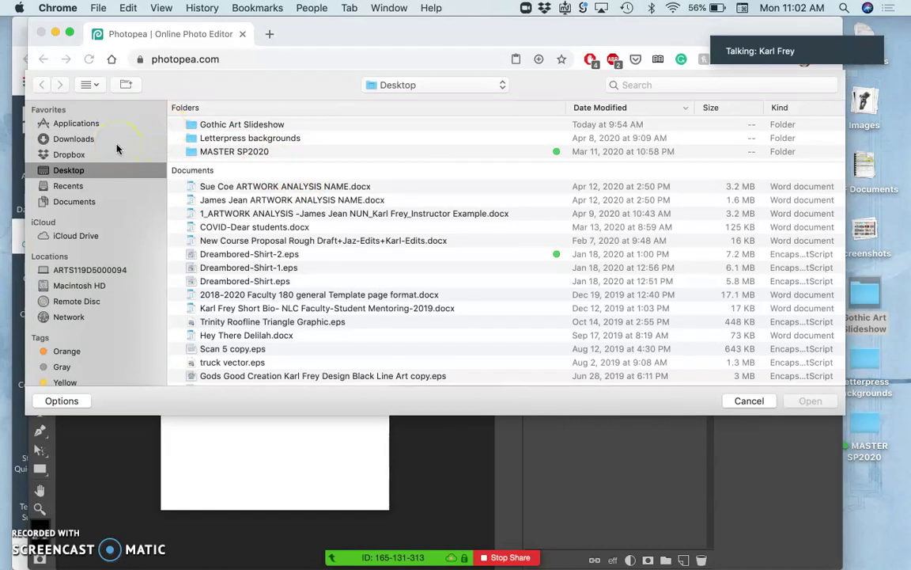
pyautogui.click(69, 186)
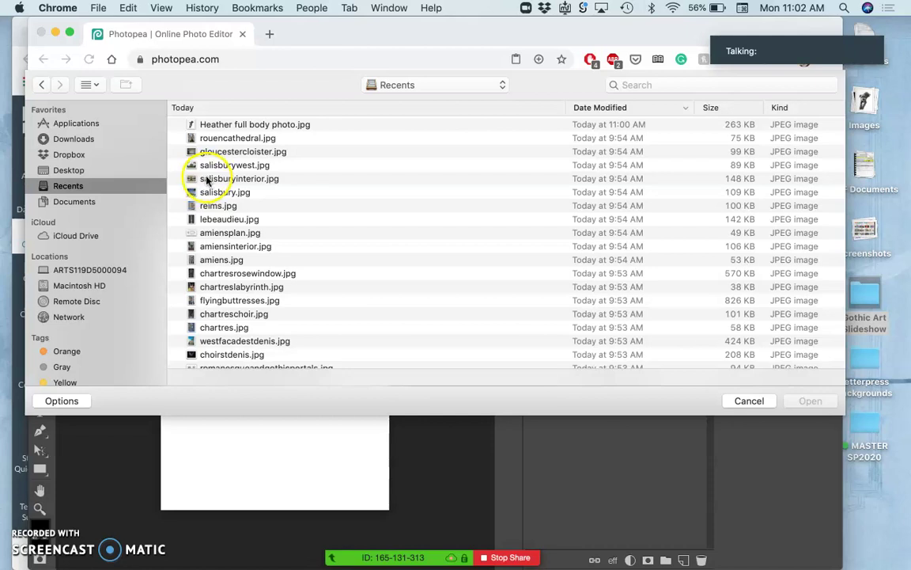
pyautogui.click(234, 127)
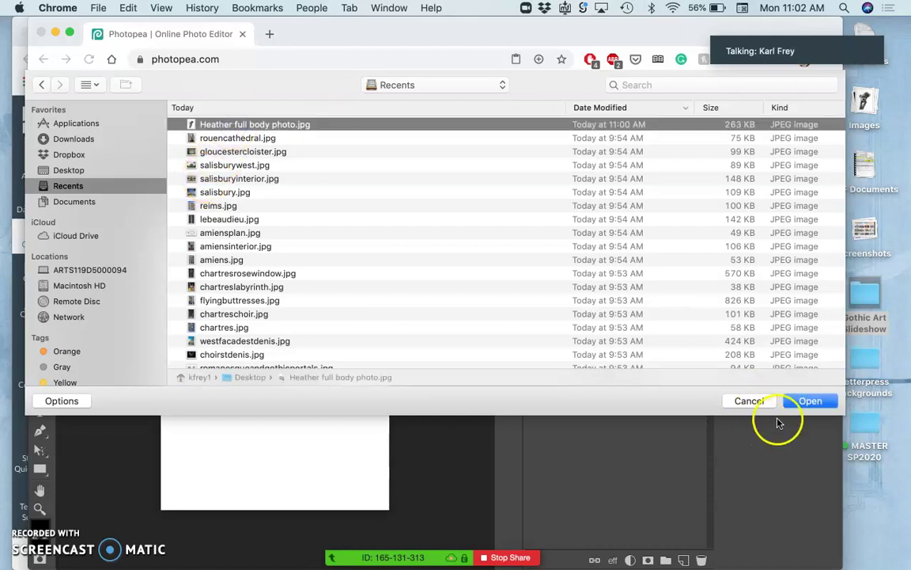
pyautogui.click(805, 402)
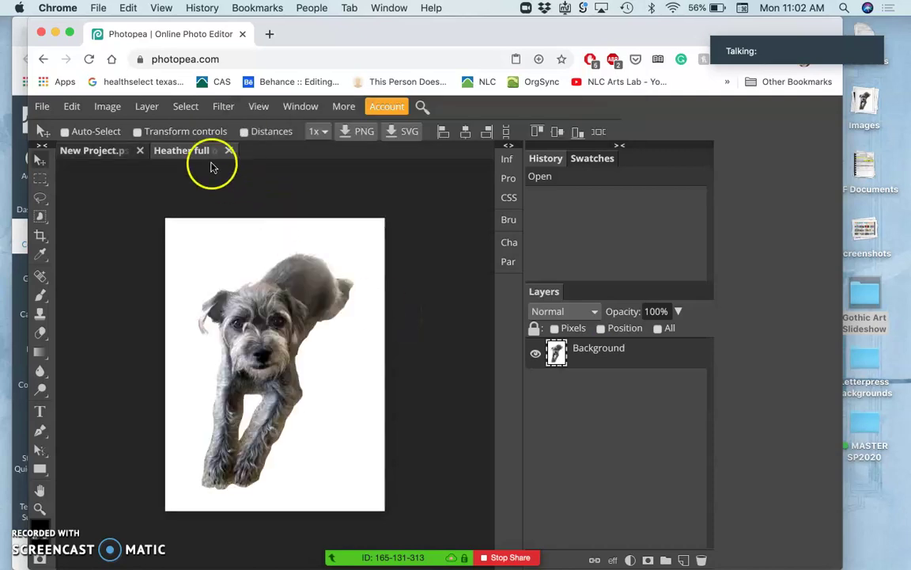
# - Move between the dog photo and New Project tabs, ending on New Project
pyautogui.click(101, 150)
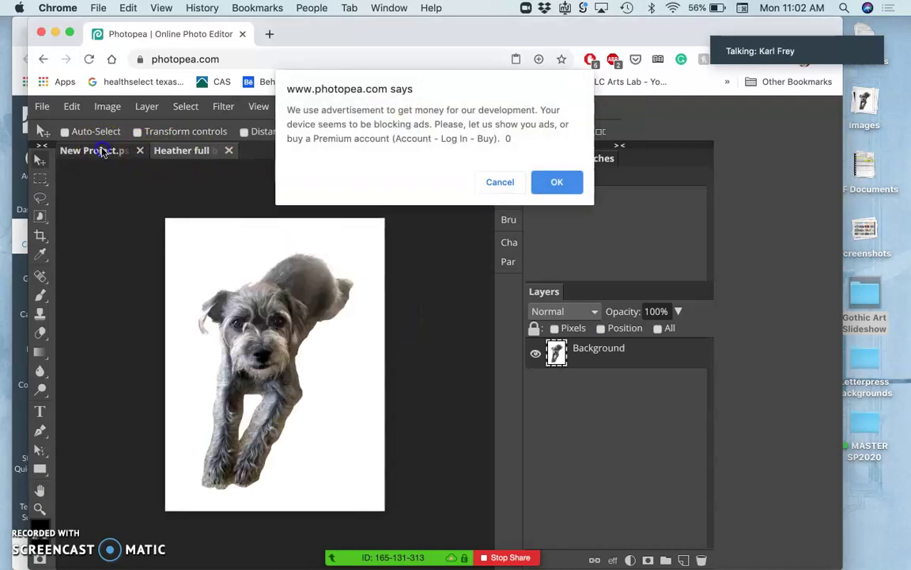
pyautogui.click(500, 182)
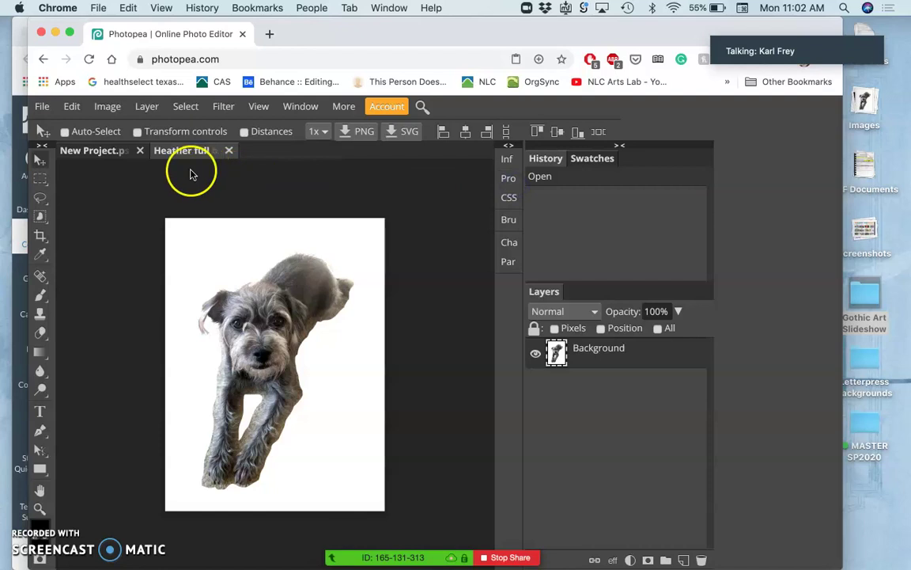
pyautogui.click(106, 152)
pyautogui.click(173, 157)
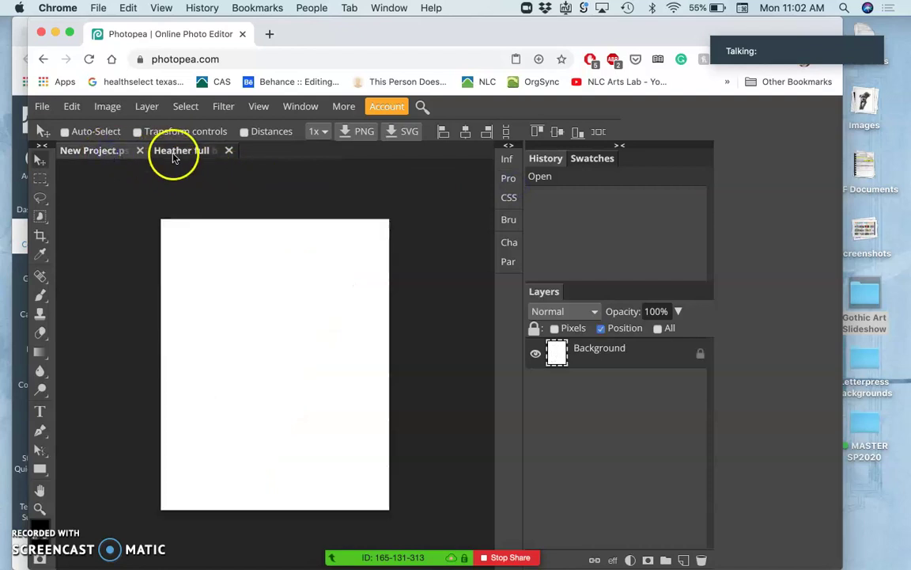
pyautogui.click(110, 152)
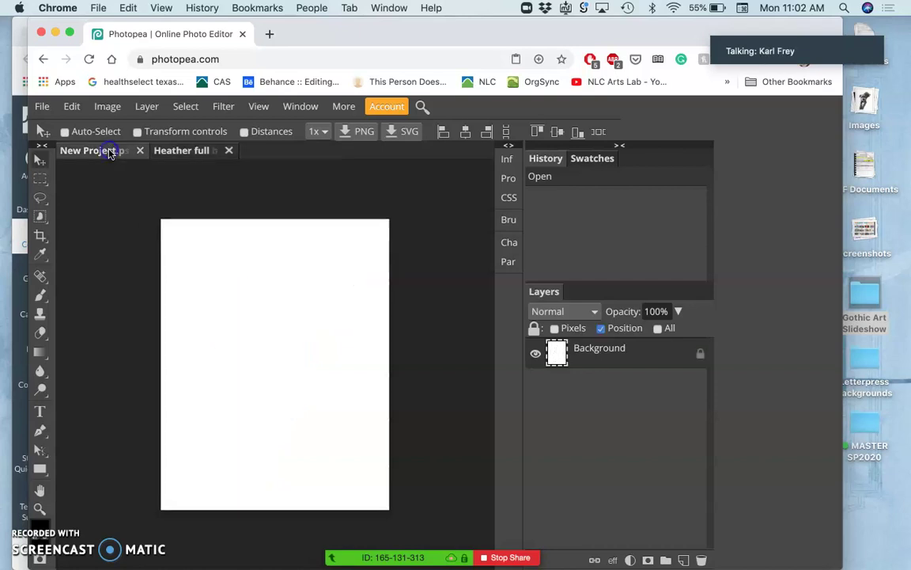
pyautogui.click(182, 155)
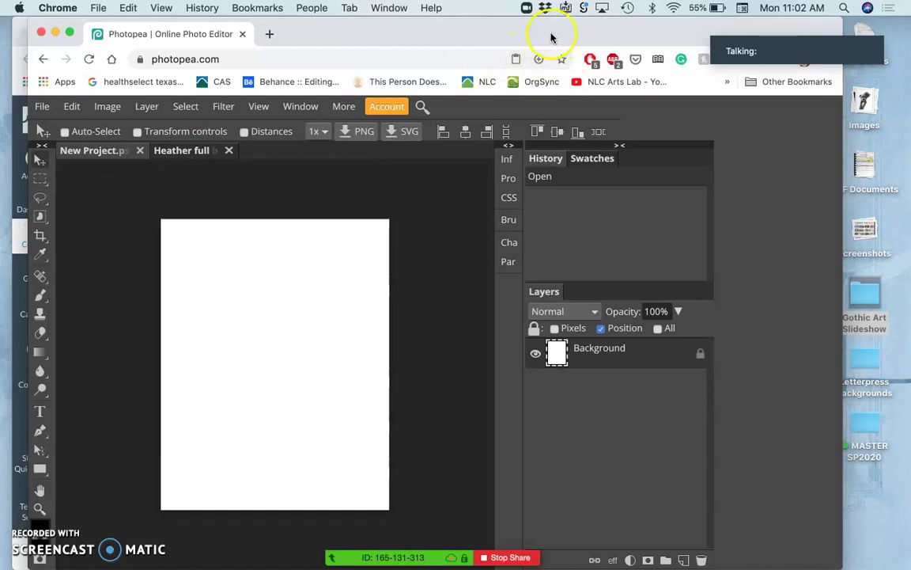
pyautogui.moveTo(552, 38); pyautogui.dragTo(597, 30)
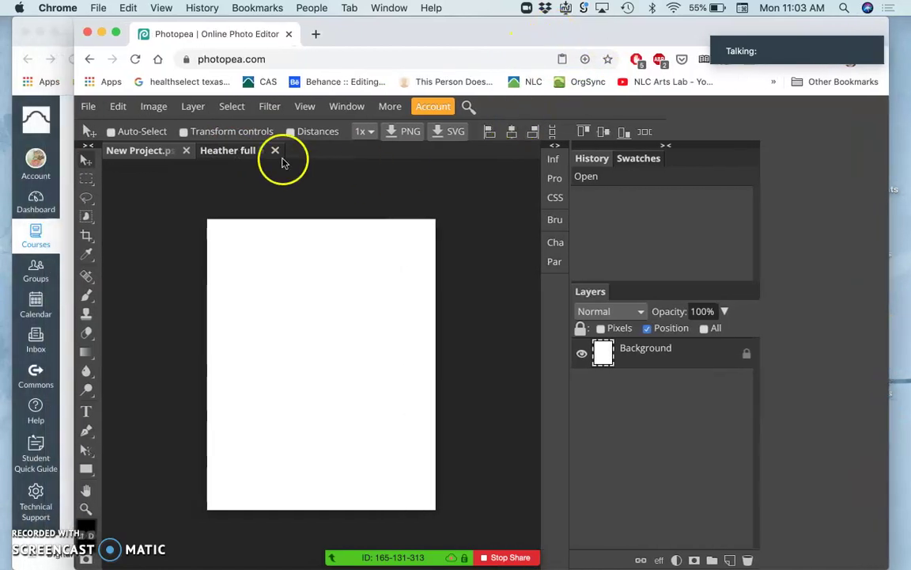
pyautogui.click(232, 153)
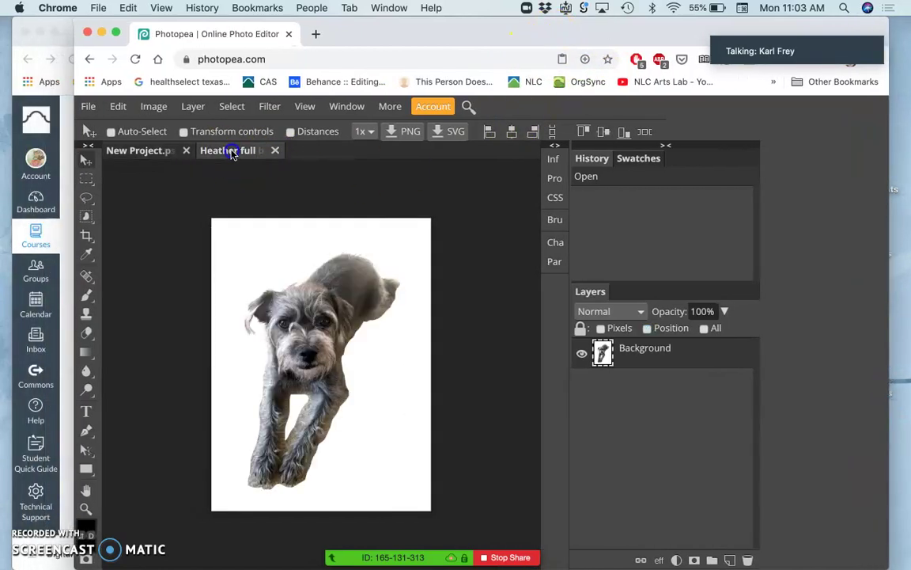
pyautogui.click(152, 153)
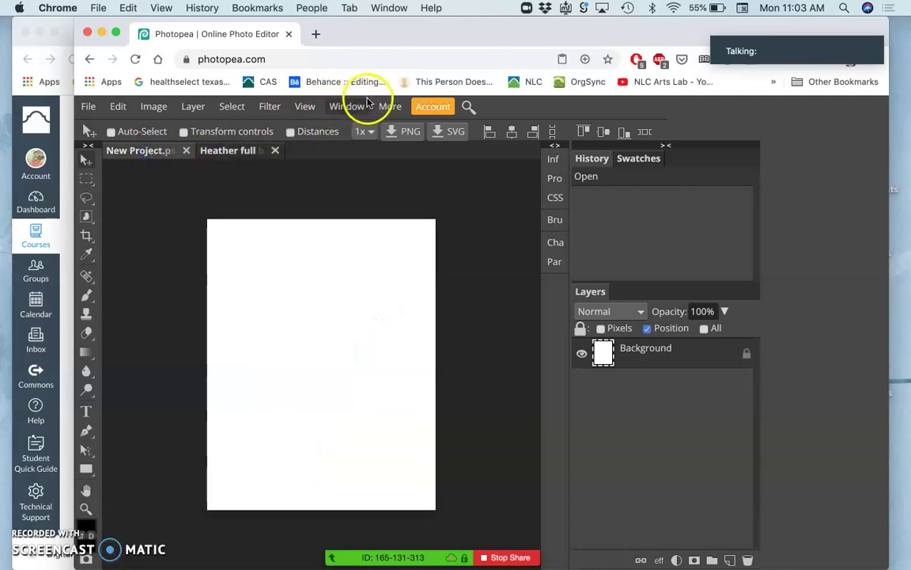
# - Browse the View and Window menus, dismiss the ad-blocker alert, and shift the browser right
pyautogui.click(307, 108)
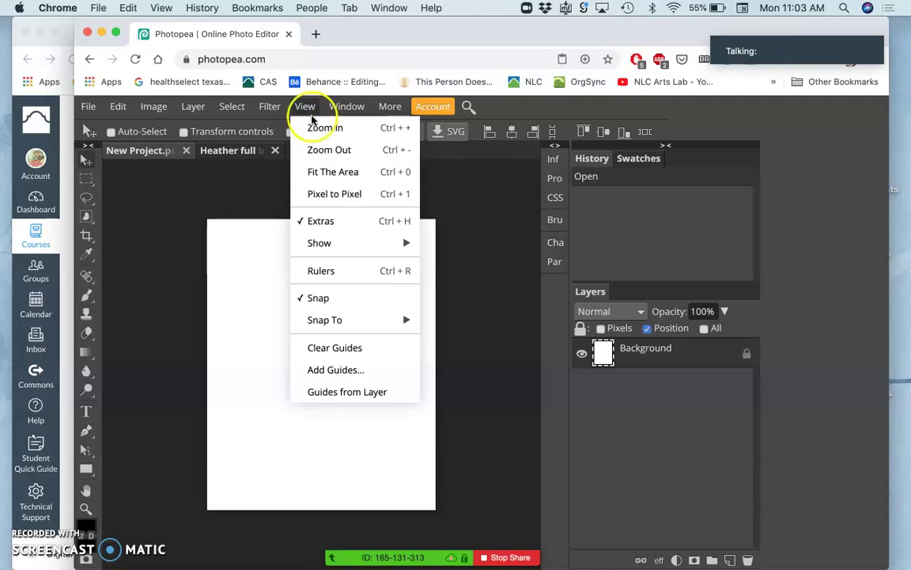
pyautogui.click(346, 108)
pyautogui.click(348, 109)
pyautogui.click(348, 108)
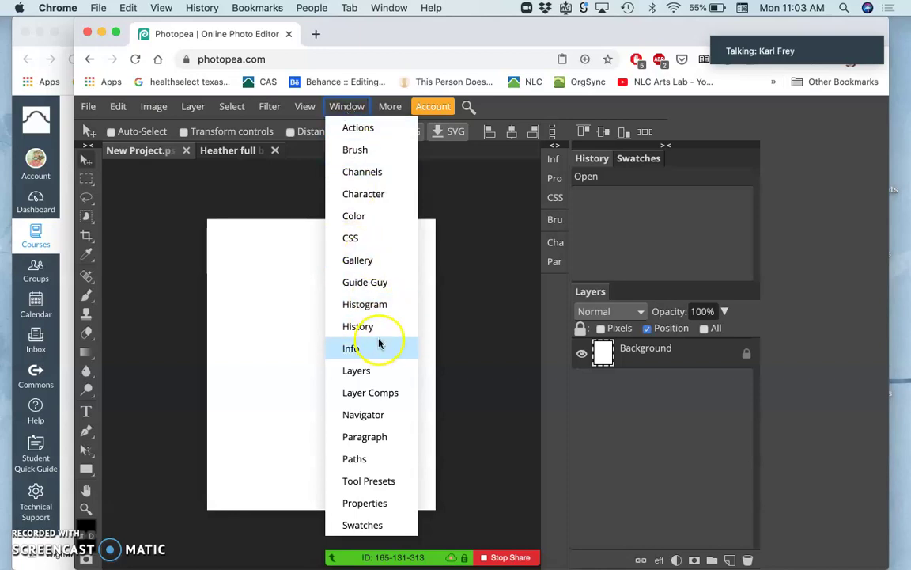
pyautogui.moveTo(400, 109)
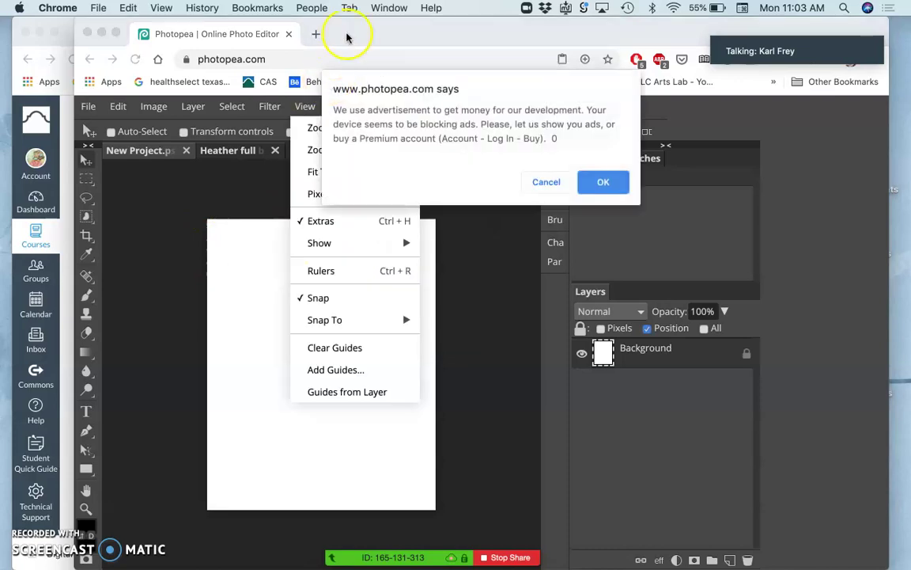
pyautogui.click(546, 182)
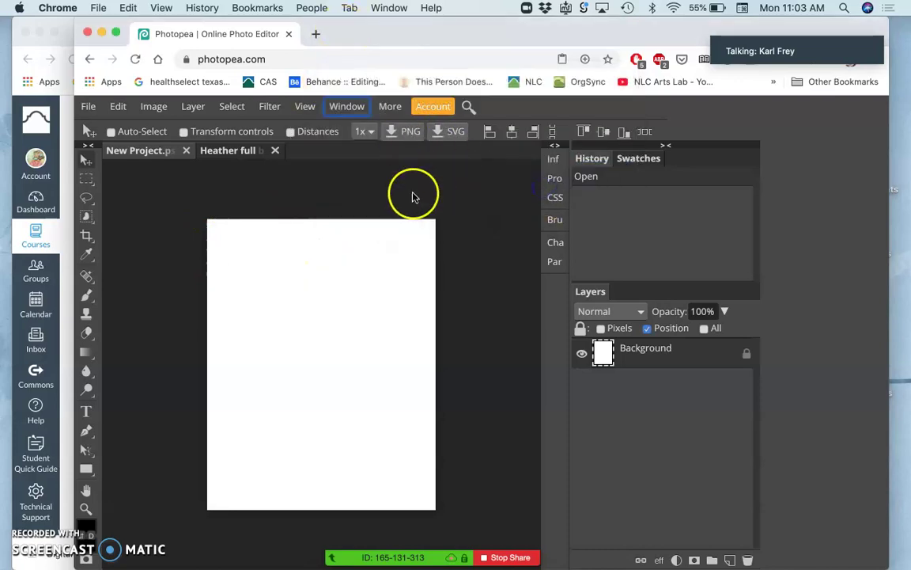
pyautogui.moveTo(407, 35); pyautogui.dragTo(601, 34)
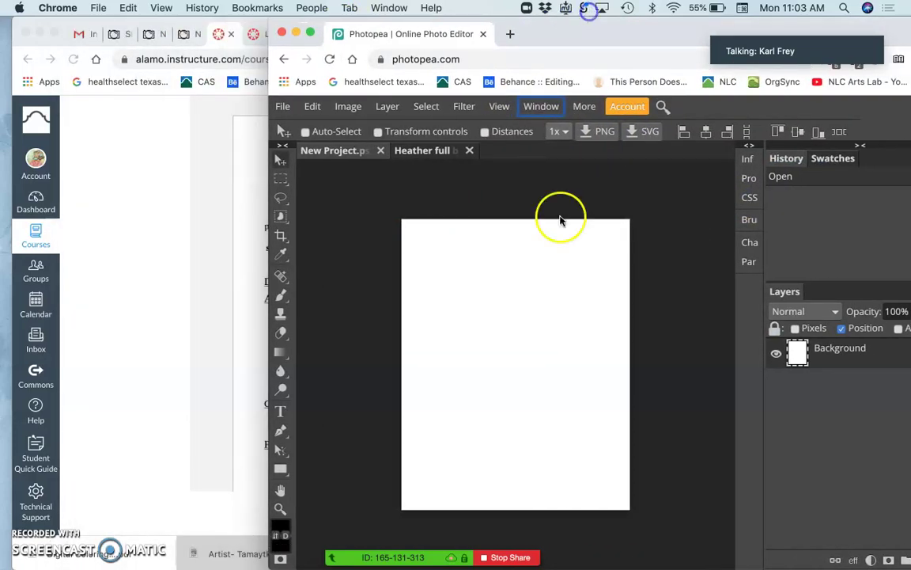
# - Switch to the Heather full dog photo document and try detaching its tab
pyautogui.click(427, 152)
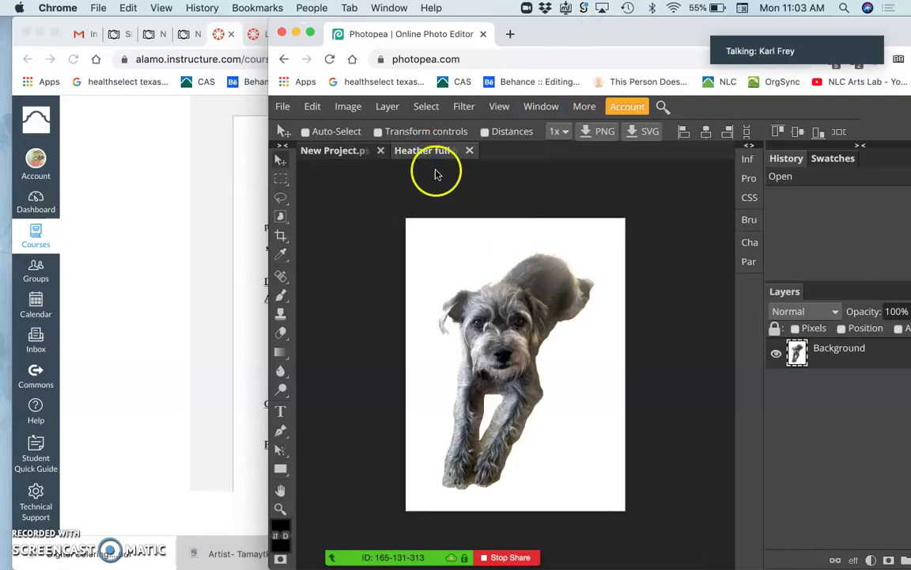
pyautogui.moveTo(427, 152); pyautogui.dragTo(170, 170)
pyautogui.moveTo(419, 153); pyautogui.dragTo(435, 207)
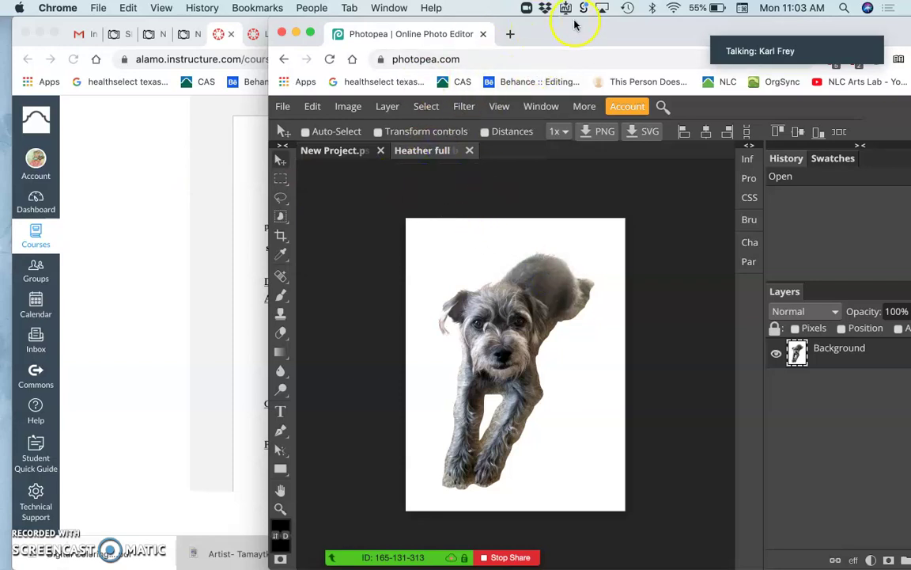
pyautogui.moveTo(576, 25); pyautogui.dragTo(334, 25)
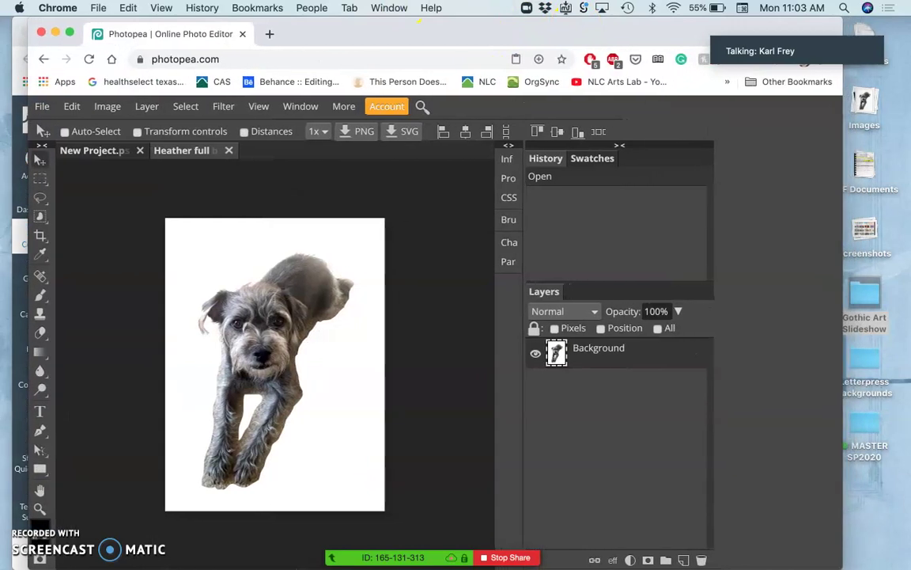
# - Close the dog photo document in Photopea and dismiss the ad-blocker warning
pyautogui.click(228, 153)
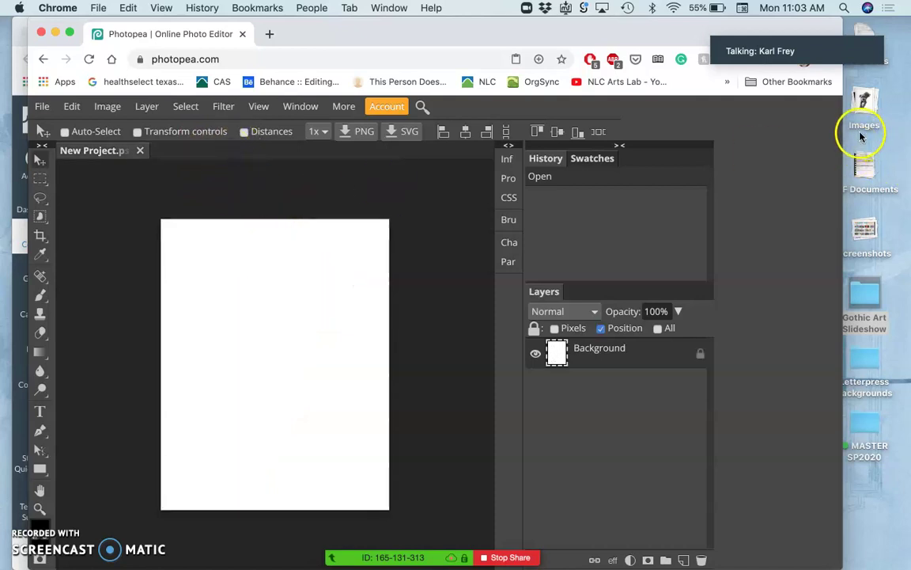
pyautogui.click(862, 107)
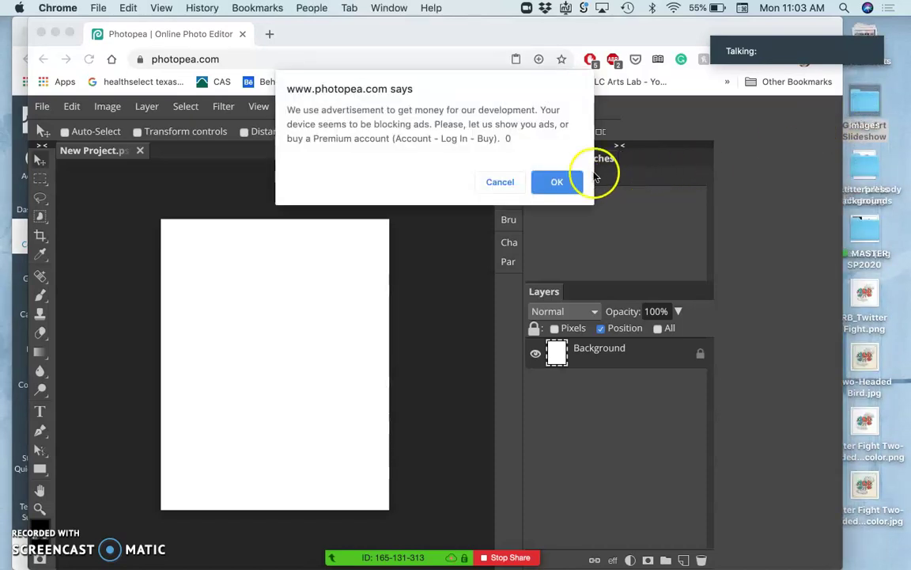
pyautogui.click(558, 178)
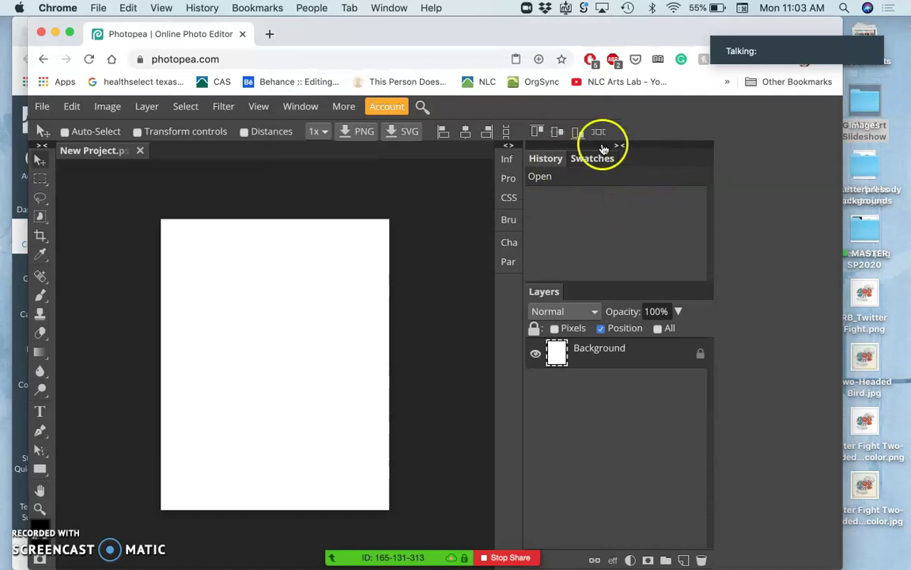
pyautogui.click(899, 96)
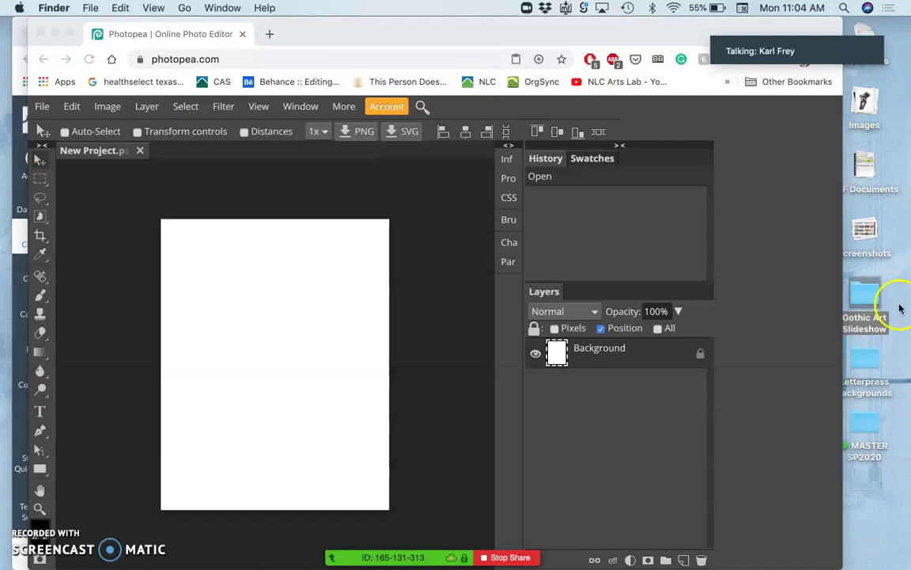
# - Preview Heather full body photo.jpg from Recents in the Gothic Art Slideshow folder, then close it
pyautogui.doubleClick(864, 295)
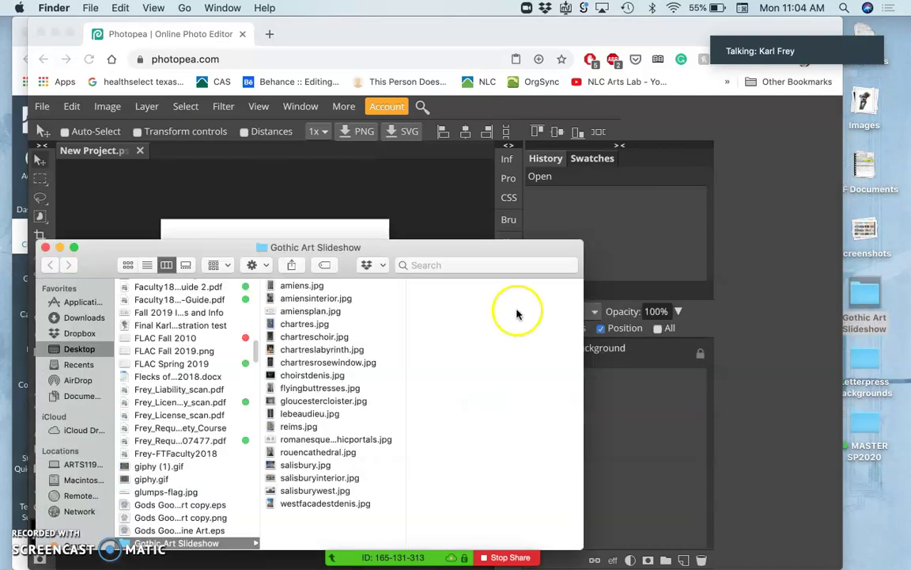
pyautogui.click(72, 368)
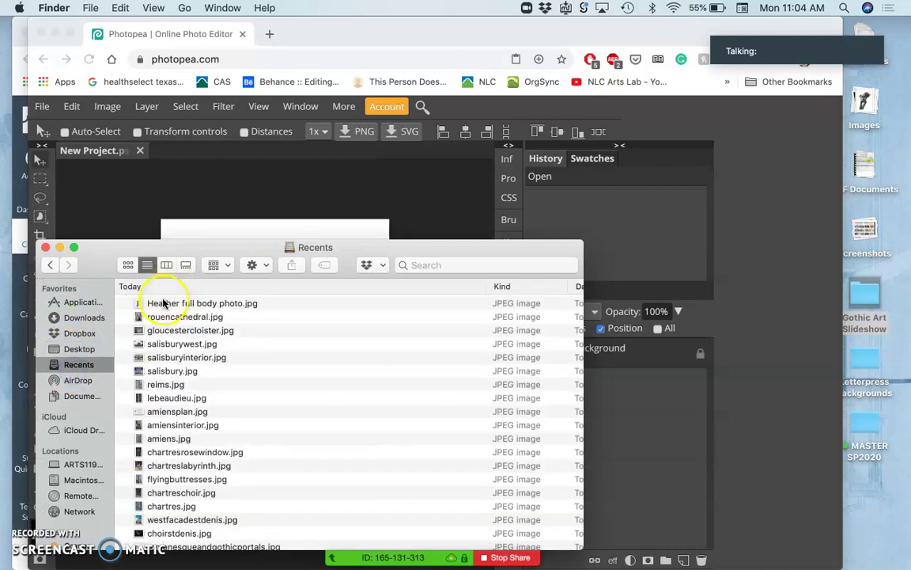
pyautogui.doubleClick(164, 303)
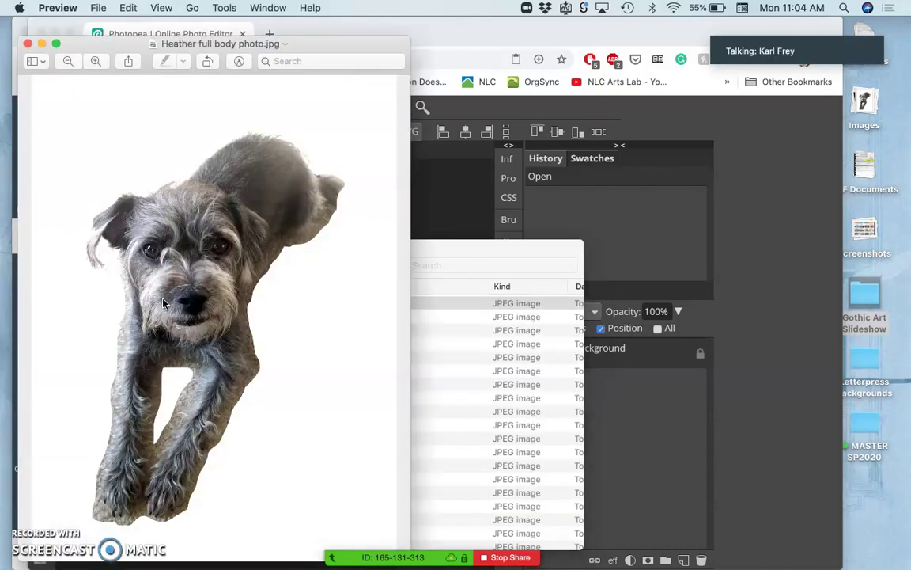
pyautogui.moveTo(299, 48); pyautogui.dragTo(503, 29)
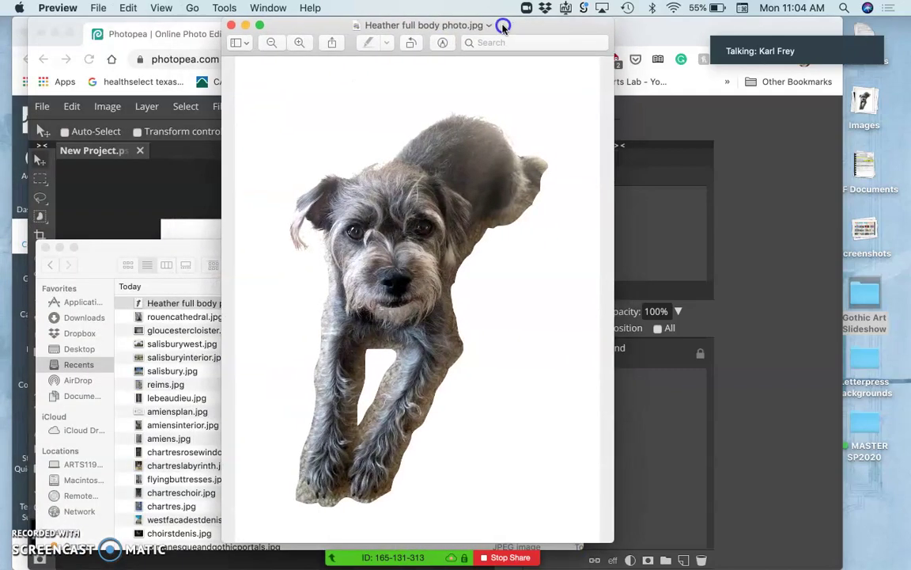
pyautogui.click(230, 27)
pyautogui.click(266, 29)
pyautogui.click(270, 33)
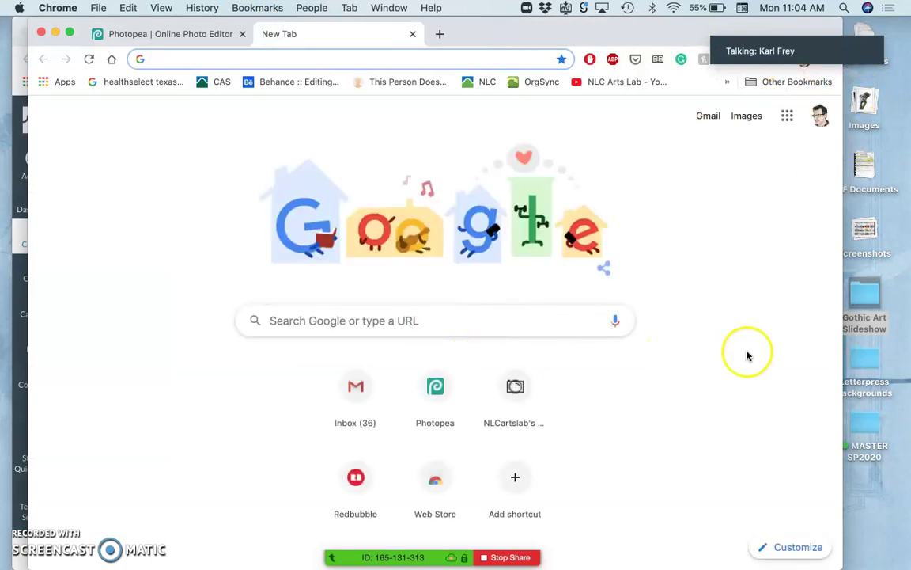
# - Drop the dog photo file from Recents into the browser
pyautogui.doubleClick(864, 295)
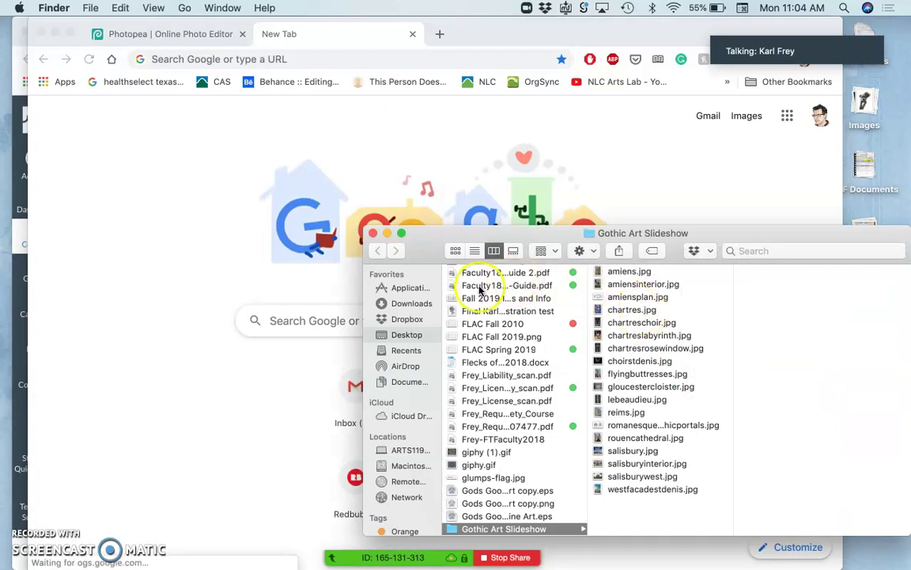
pyautogui.scroll(1, 407, 345)
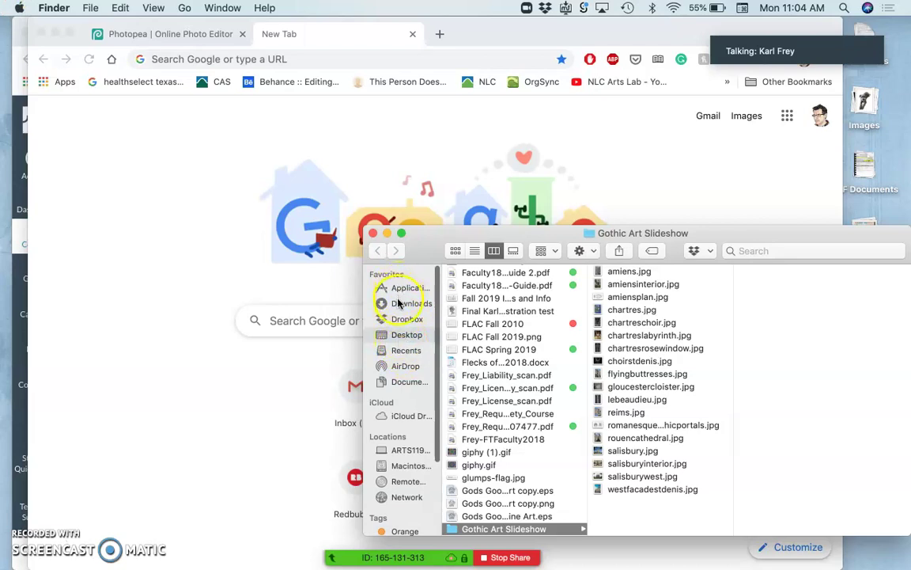
pyautogui.click(403, 353)
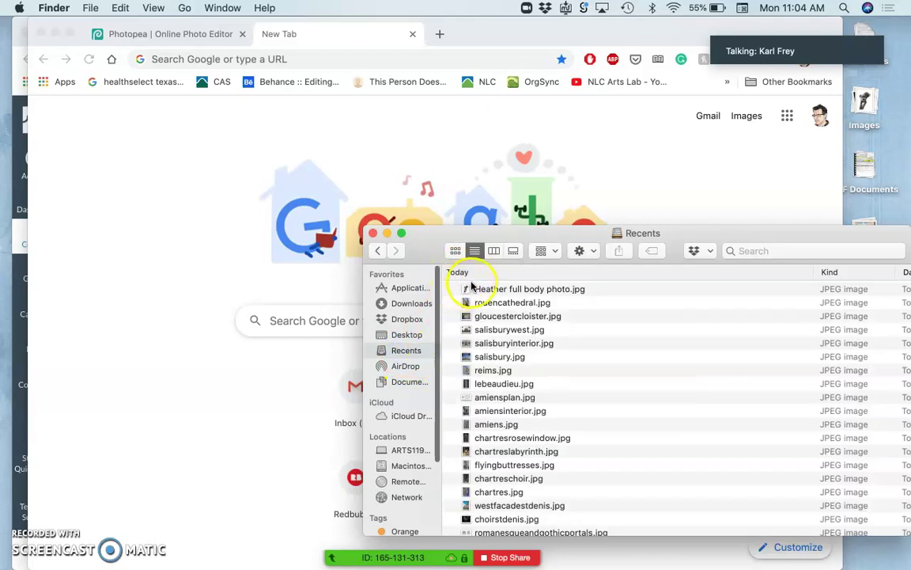
pyautogui.click(481, 286)
pyautogui.moveTo(480, 286); pyautogui.dragTo(222, 207)
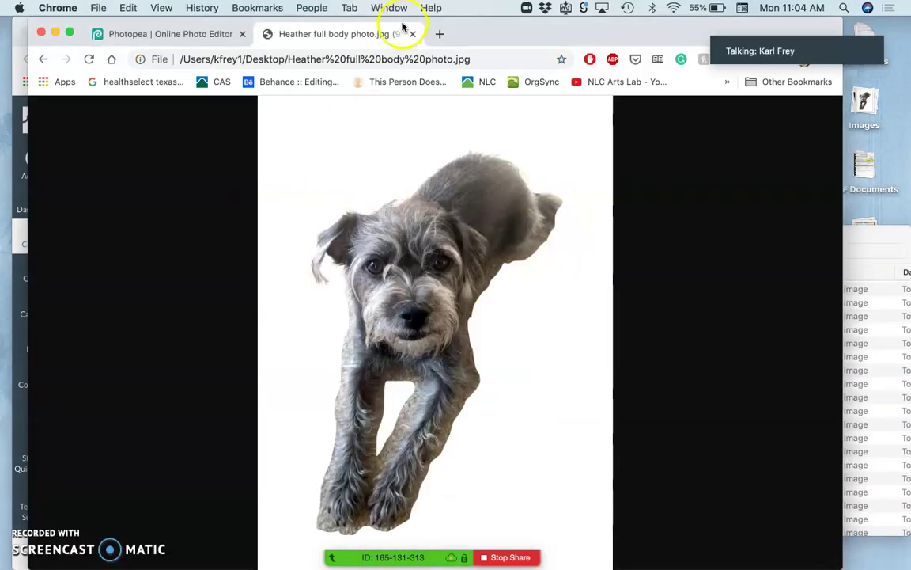
# - Put the dog photo in its own narrow window zoomed to 80%, with Photopea enlarged beside it
pyautogui.moveTo(356, 32); pyautogui.dragTo(519, 132)
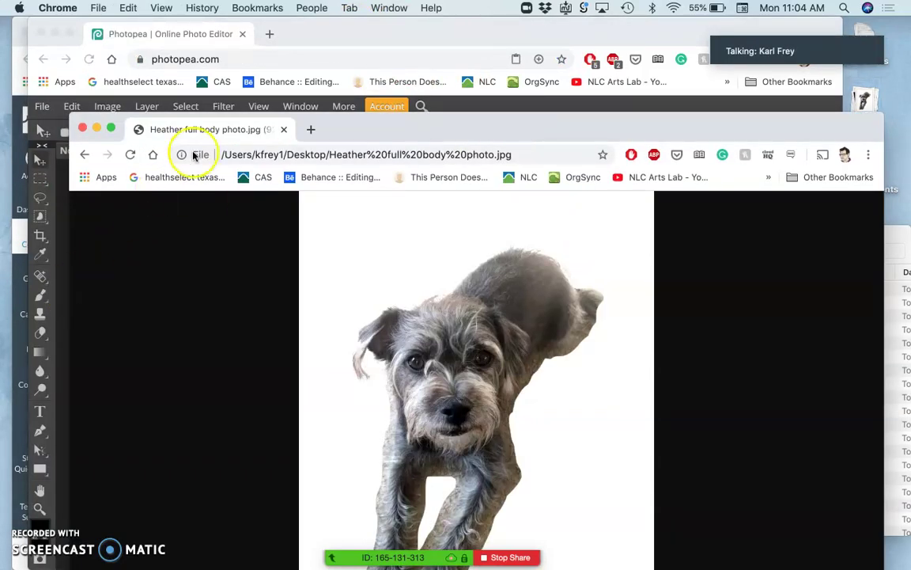
pyautogui.moveTo(366, 116); pyautogui.dragTo(403, 31)
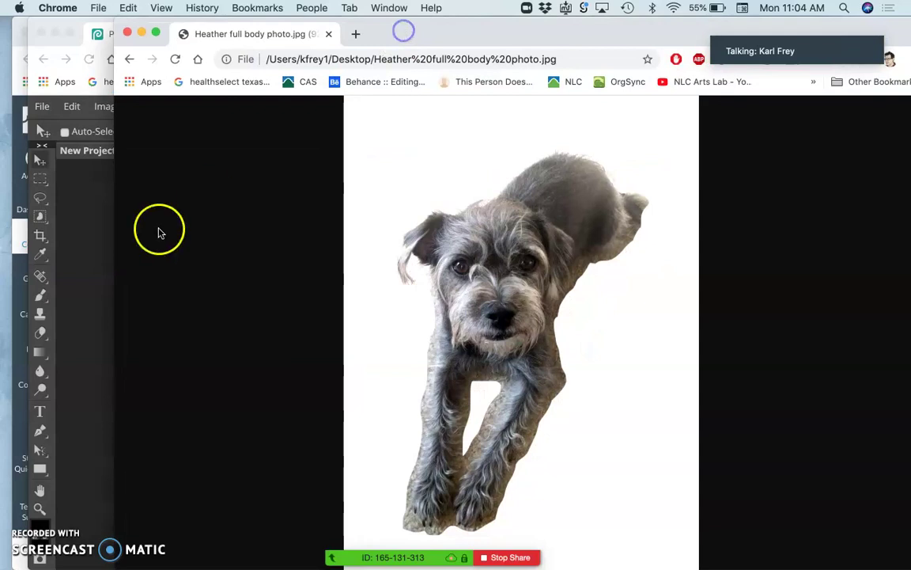
pyautogui.moveTo(117, 267); pyautogui.dragTo(552, 277)
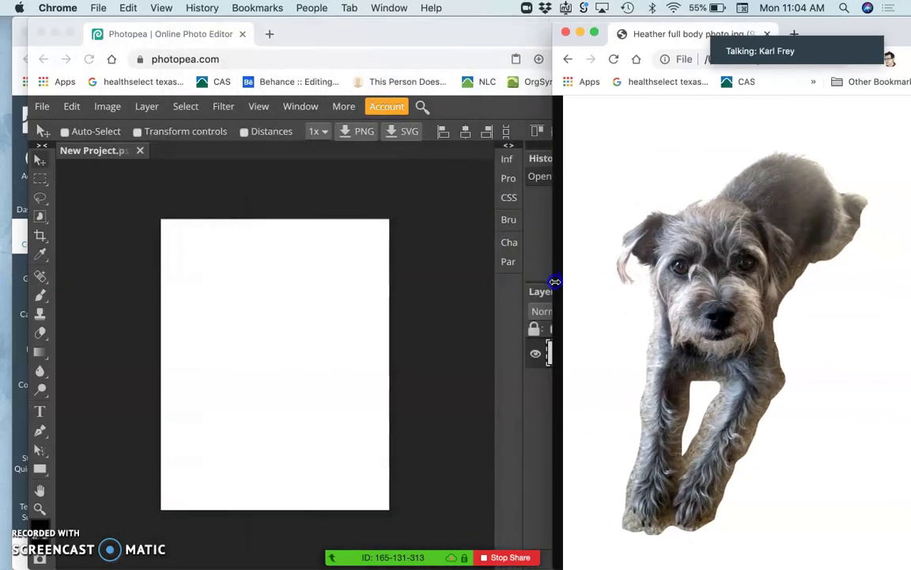
pyautogui.press('super+minus')
pyautogui.press('super+minus')
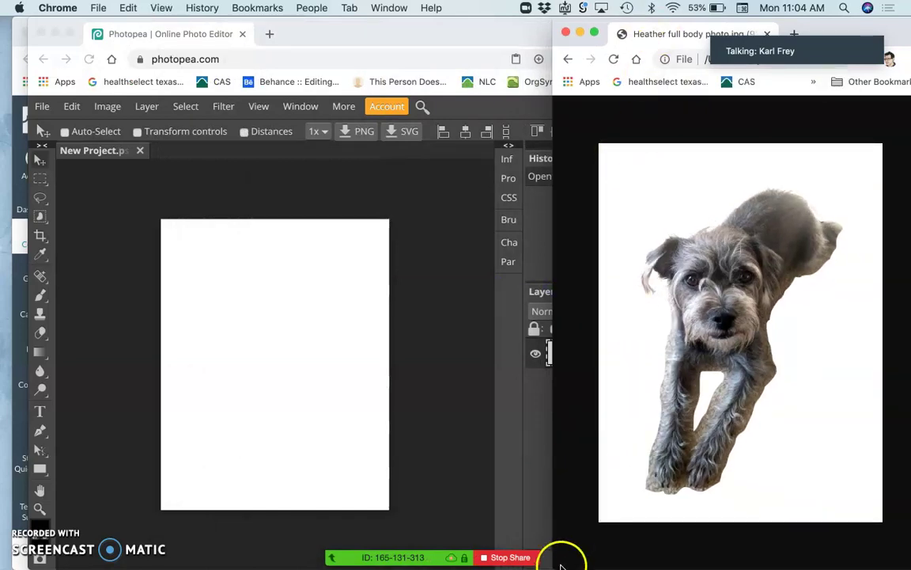
pyautogui.moveTo(557, 563); pyautogui.dragTo(580, 431)
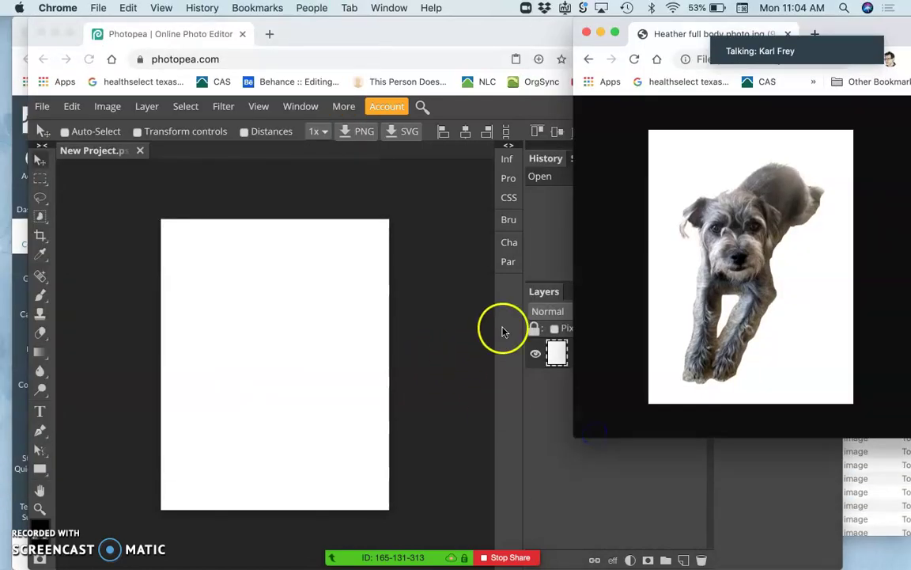
pyautogui.doubleClick(491, 33)
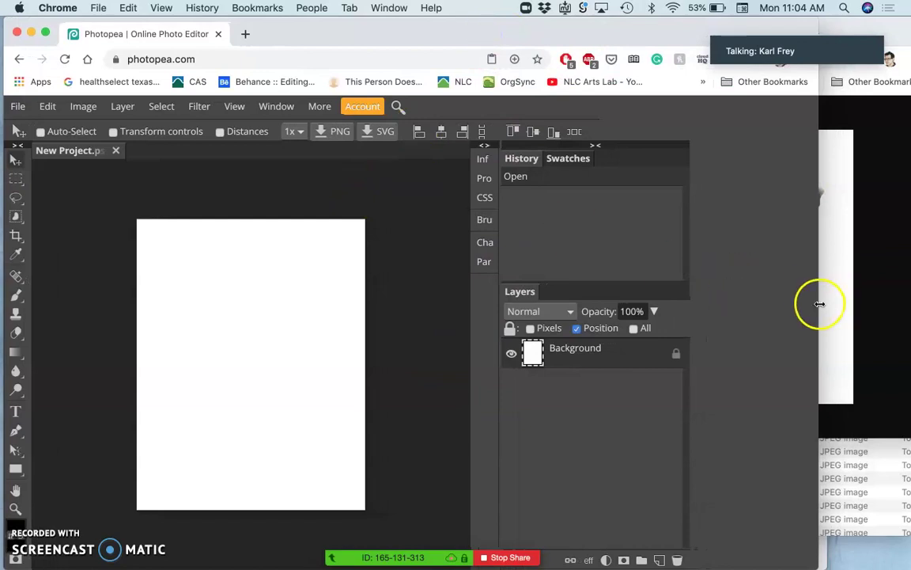
# - Narrow and reposition the Photopea window so the dog photo stays visible
pyautogui.moveTo(820, 301); pyautogui.dragTo(643, 300)
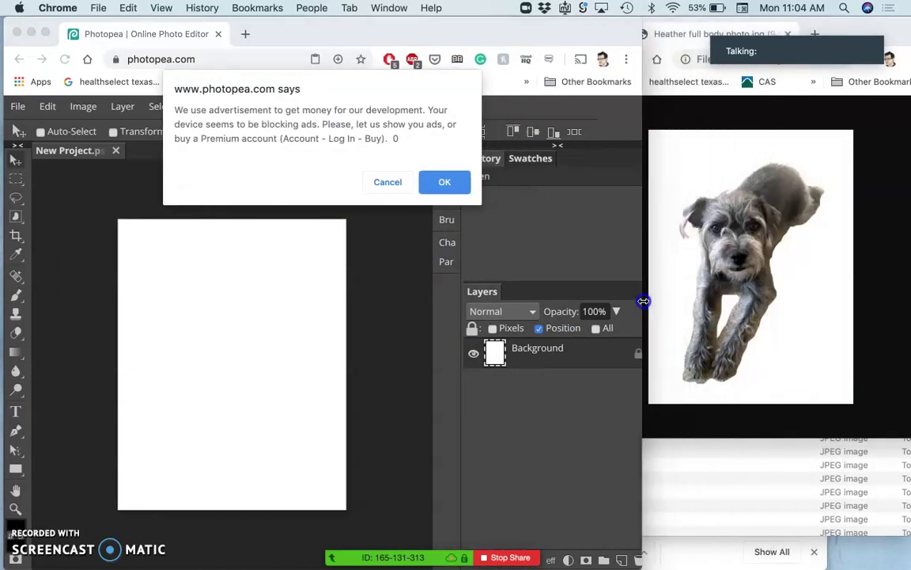
pyautogui.click(435, 182)
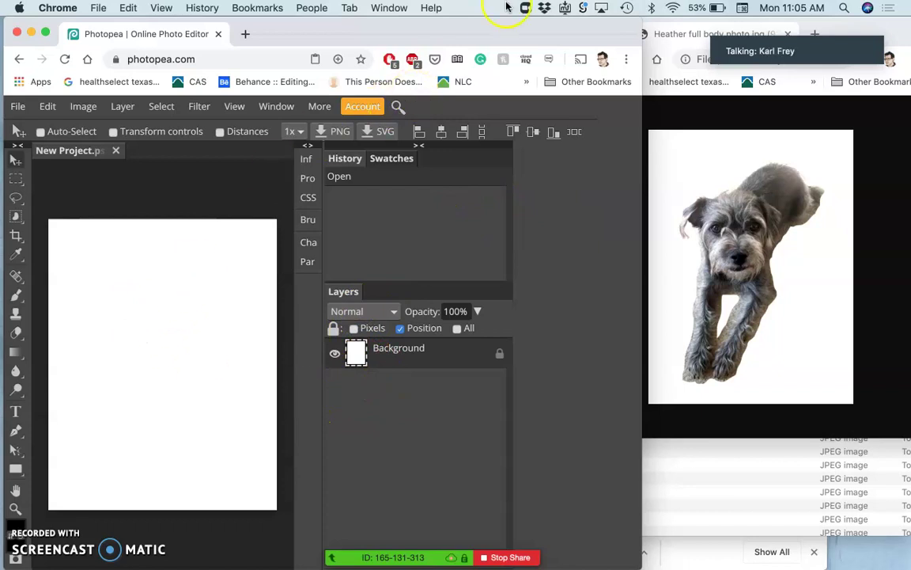
pyautogui.moveTo(481, 33); pyautogui.dragTo(491, 28)
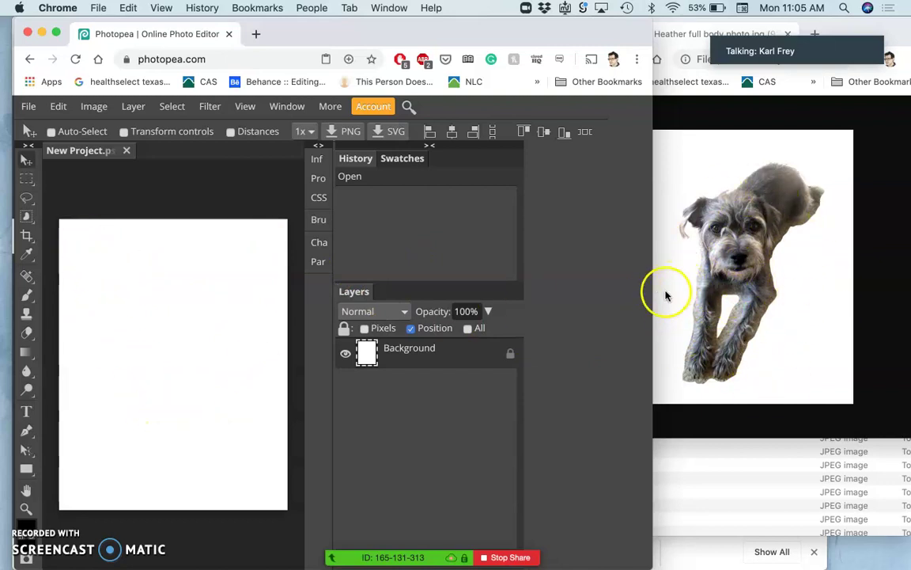
# - Select the Brush tool and add Layer 1 above Background, starting to rename it
pyautogui.click(26, 294)
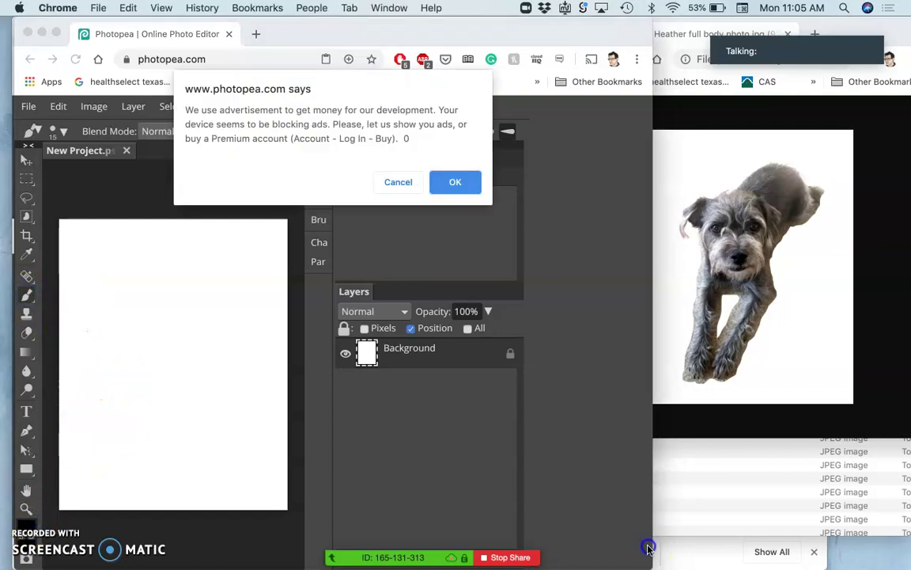
pyautogui.click(457, 182)
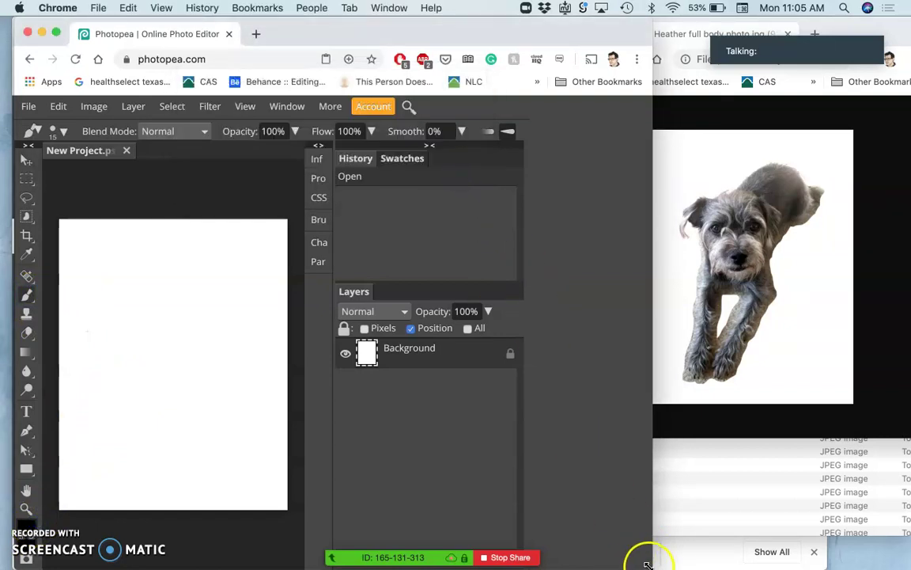
pyautogui.moveTo(650, 566); pyautogui.dragTo(646, 521)
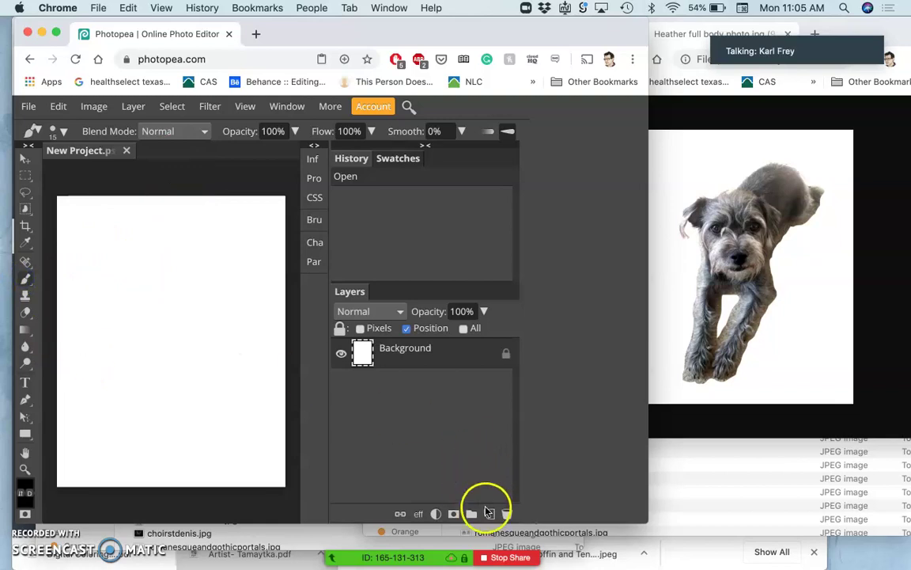
pyautogui.click(489, 513)
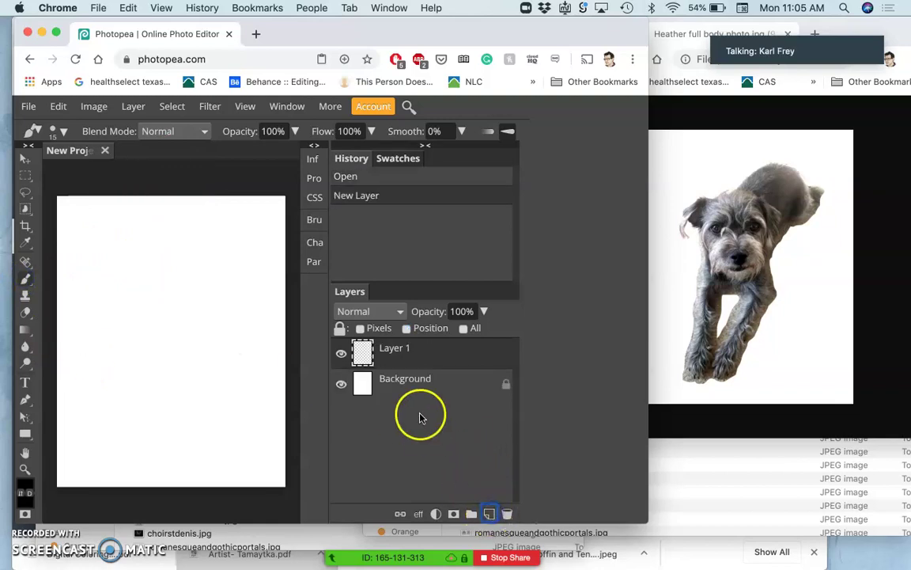
pyautogui.doubleClick(396, 349)
# - Name the layer 'thumbnails' and set the brush colour to pure blue
pyautogui.write('thumbnails')
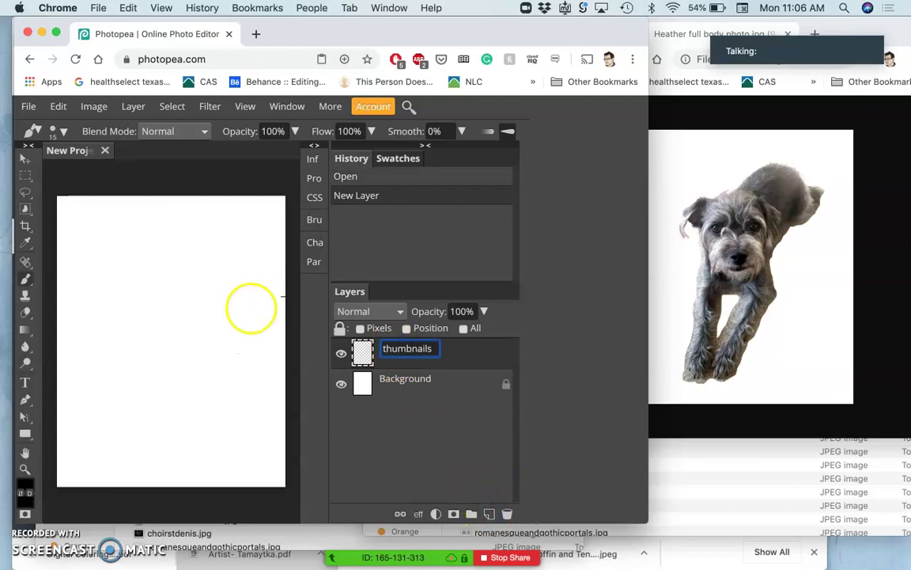
pyautogui.click(25, 483)
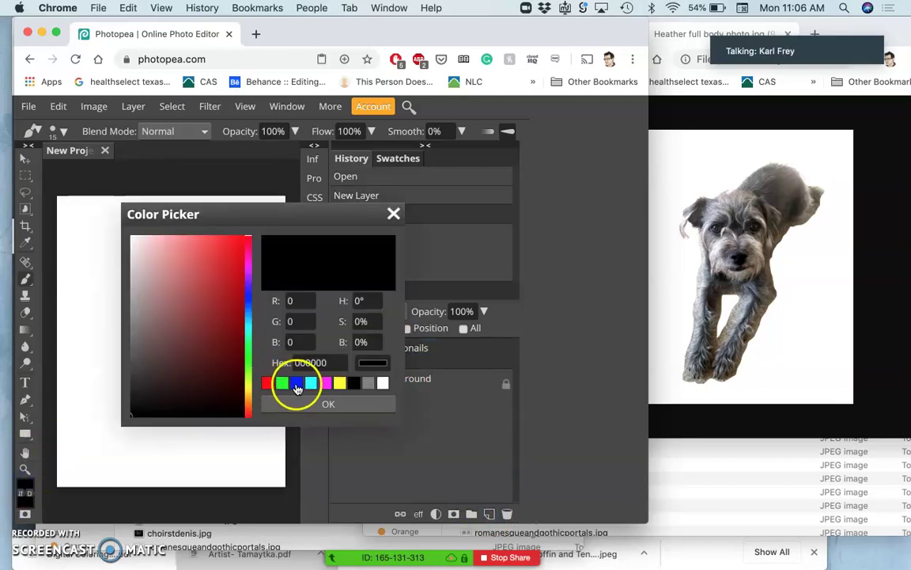
pyautogui.click(297, 384)
pyautogui.click(312, 403)
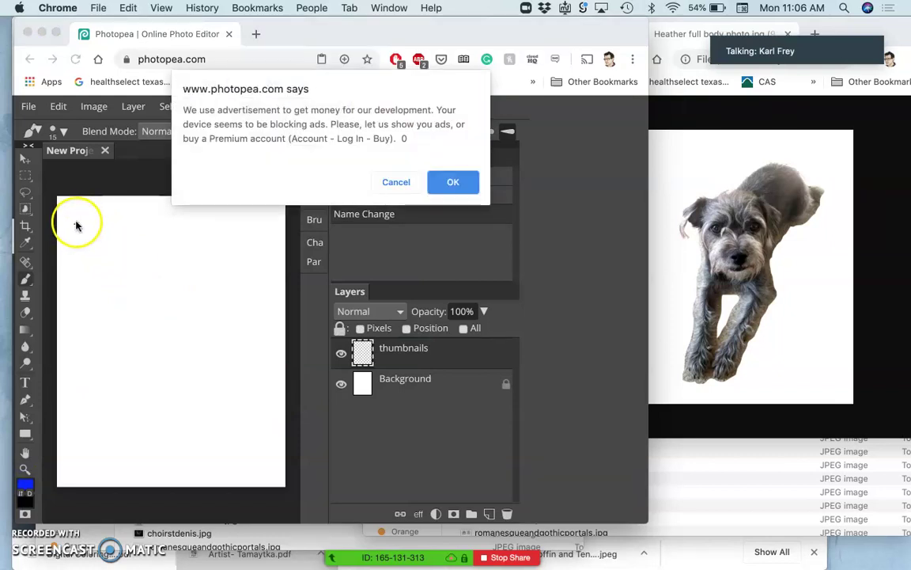
# - Brush three rectangular thumbnail frames side by side across the top of the canvas
pyautogui.click(448, 183)
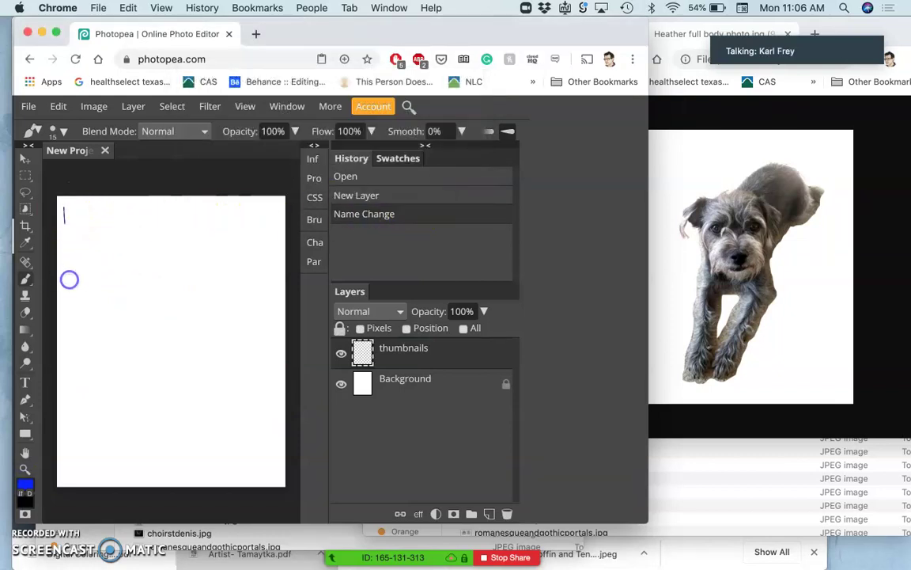
pyautogui.moveTo(68, 279); pyautogui.dragTo(70, 210)
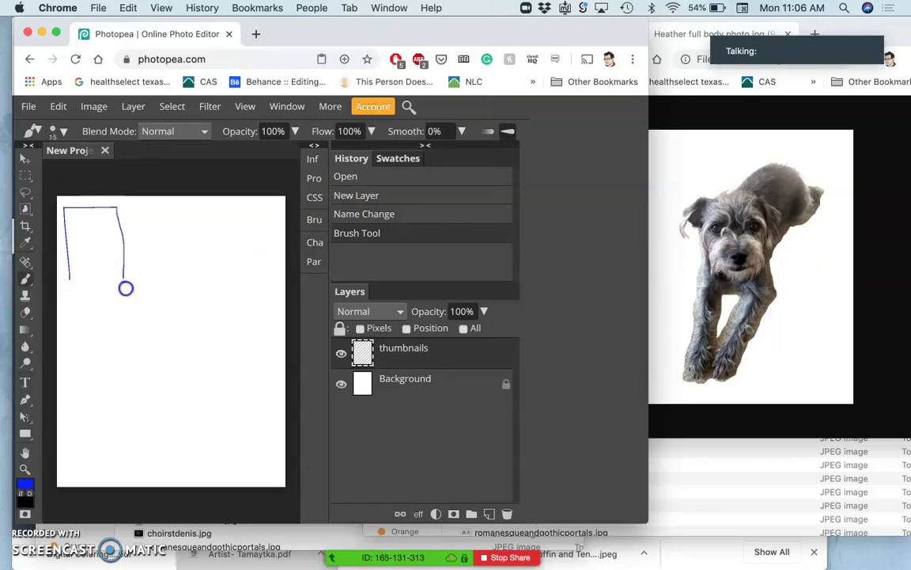
pyautogui.moveTo(126, 288)
pyautogui.mouseDown()
pyautogui.moveTo(105, 290)
pyautogui.moveTo(66, 269)
pyautogui.moveTo(66, 256)
pyautogui.mouseUp()
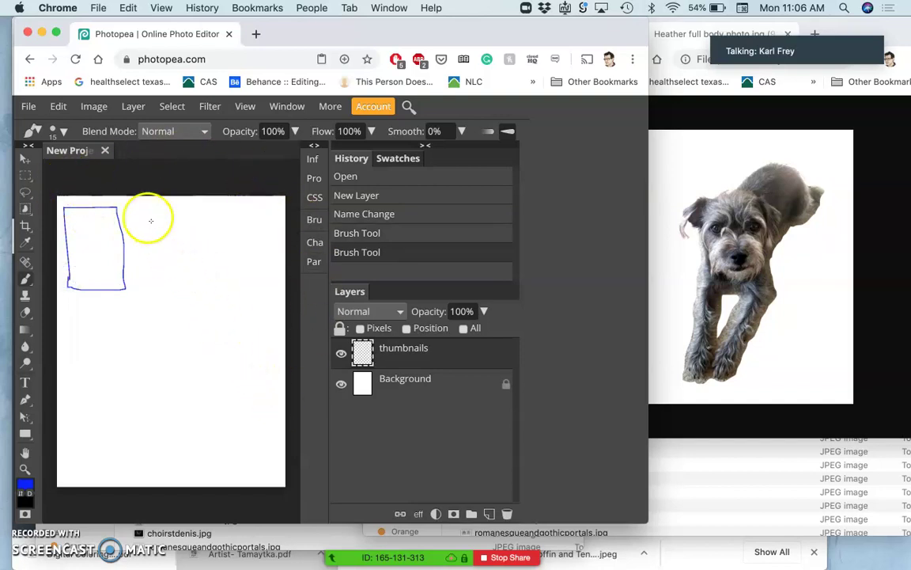
pyautogui.moveTo(137, 207); pyautogui.dragTo(138, 222)
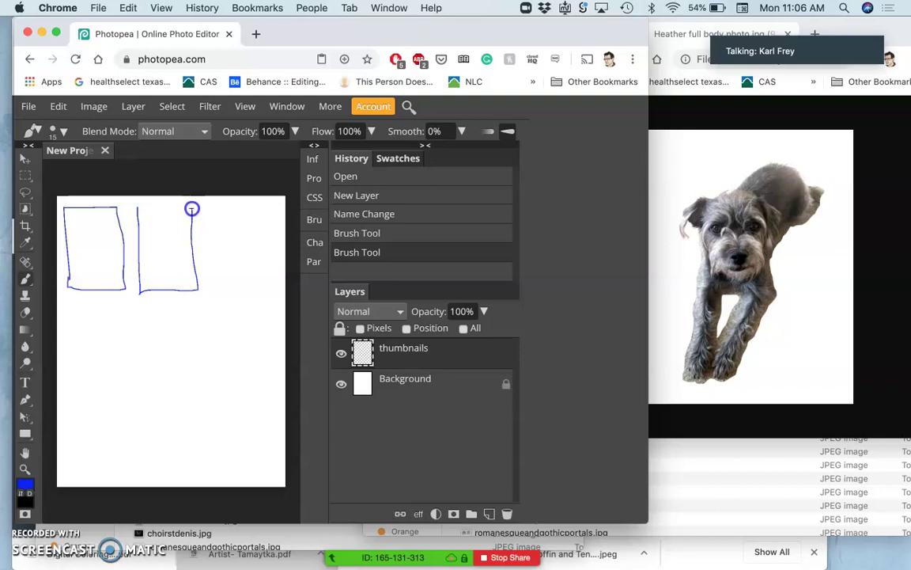
pyautogui.moveTo(134, 209); pyautogui.dragTo(136, 208)
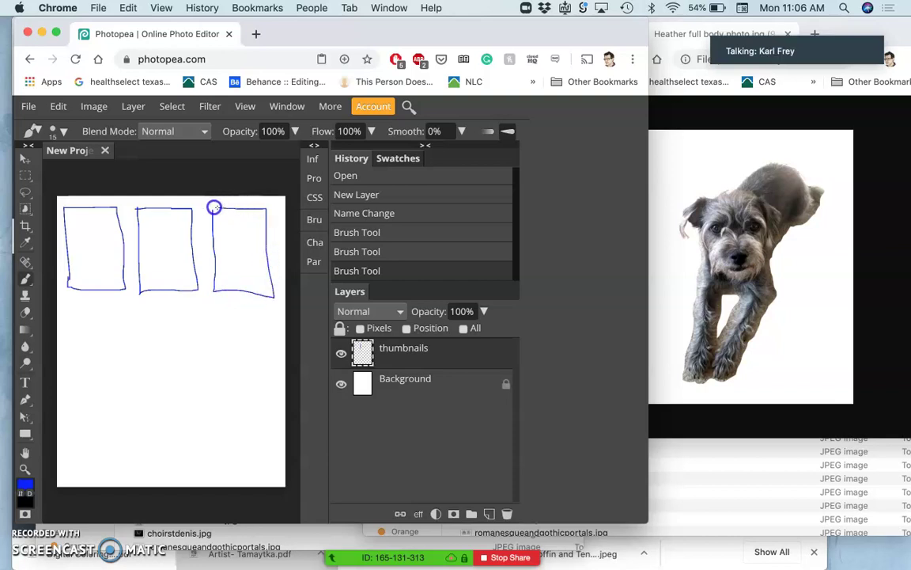
pyautogui.moveTo(210, 207); pyautogui.dragTo(211, 207)
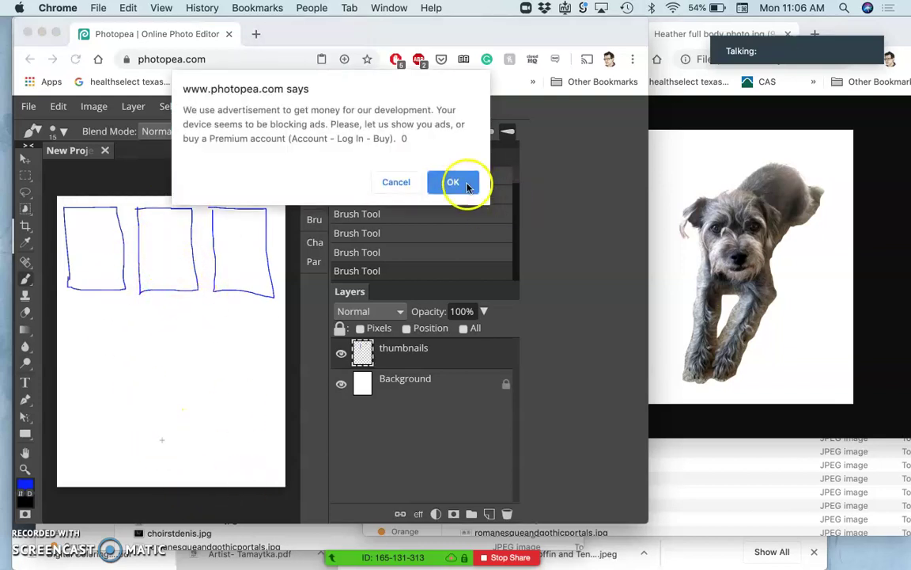
pyautogui.click(453, 183)
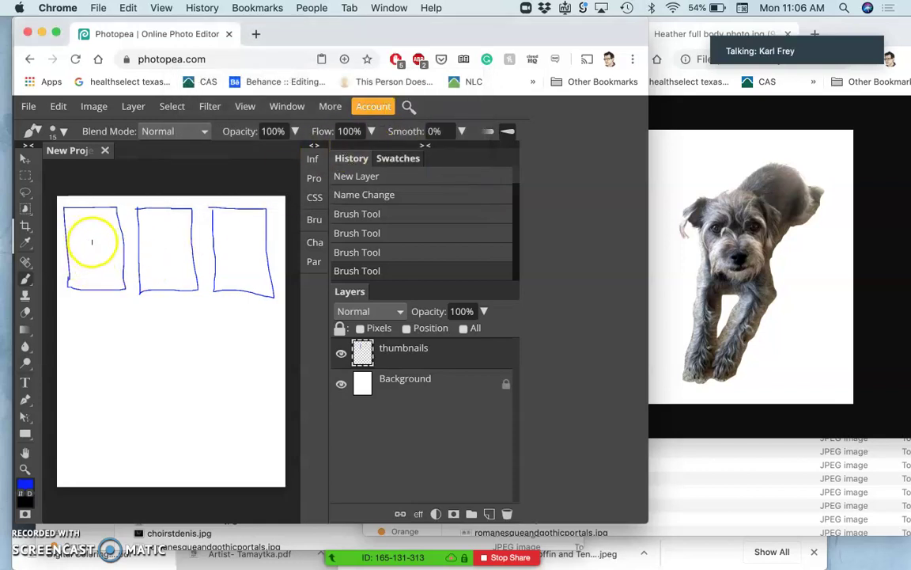
# - Sketch the dog's head and details in the first frame, then start the dog in the second frame
pyautogui.moveTo(85, 241); pyautogui.dragTo(75, 260)
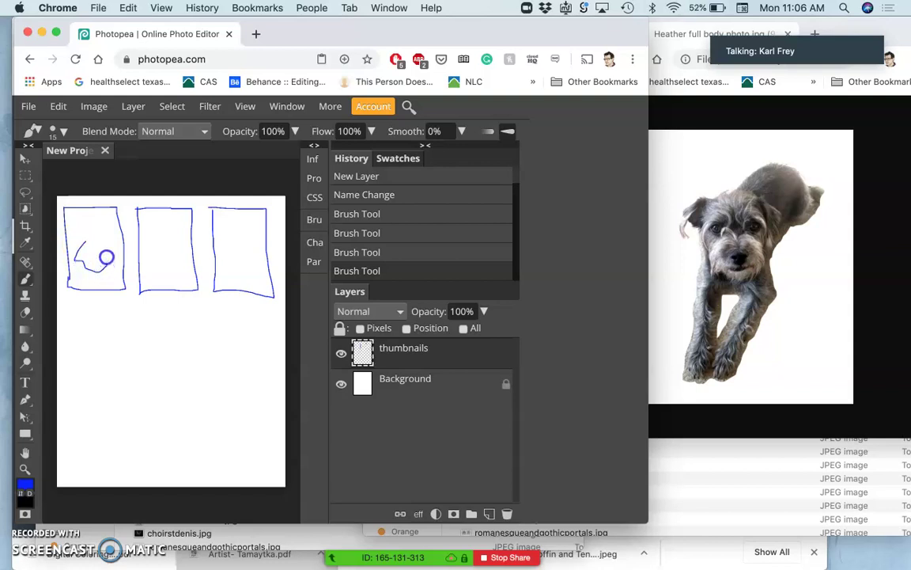
pyautogui.click(87, 241)
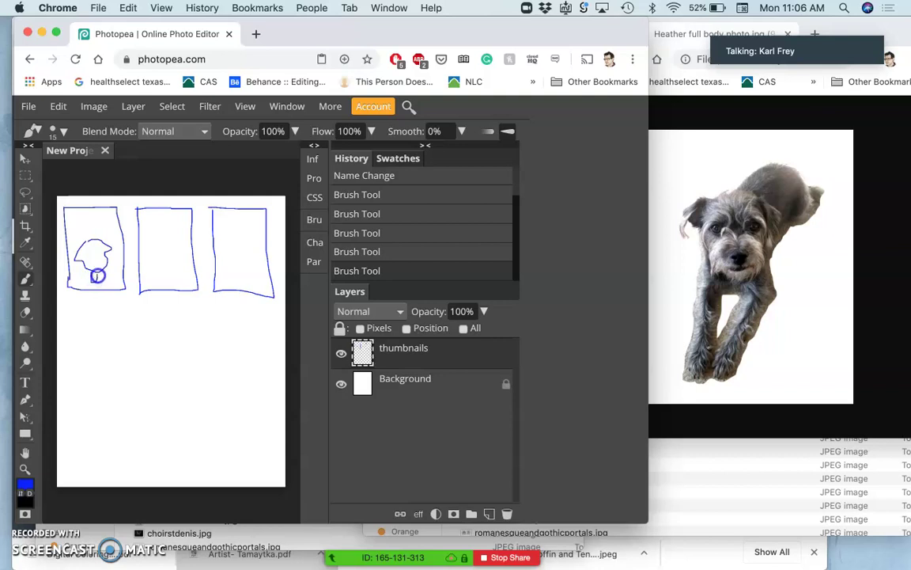
pyautogui.click(103, 270)
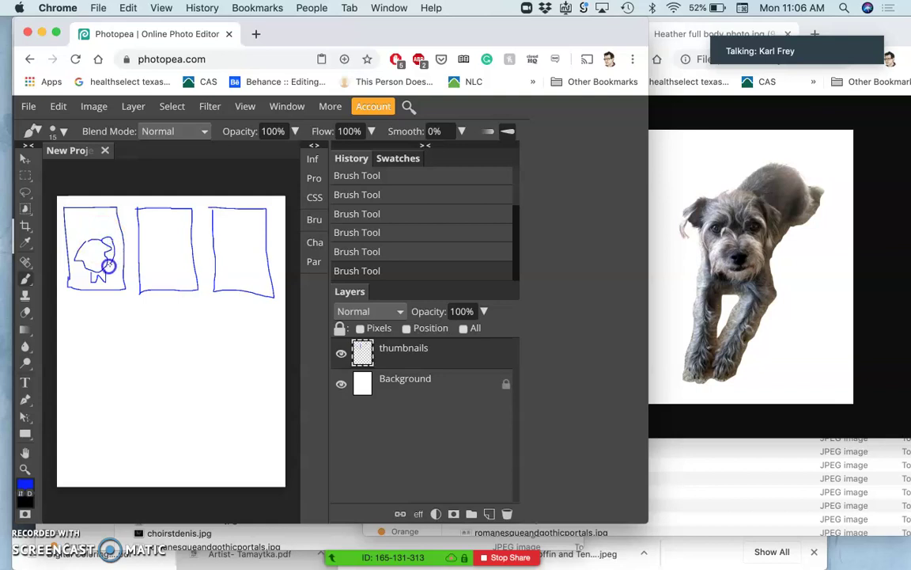
pyautogui.click(101, 255)
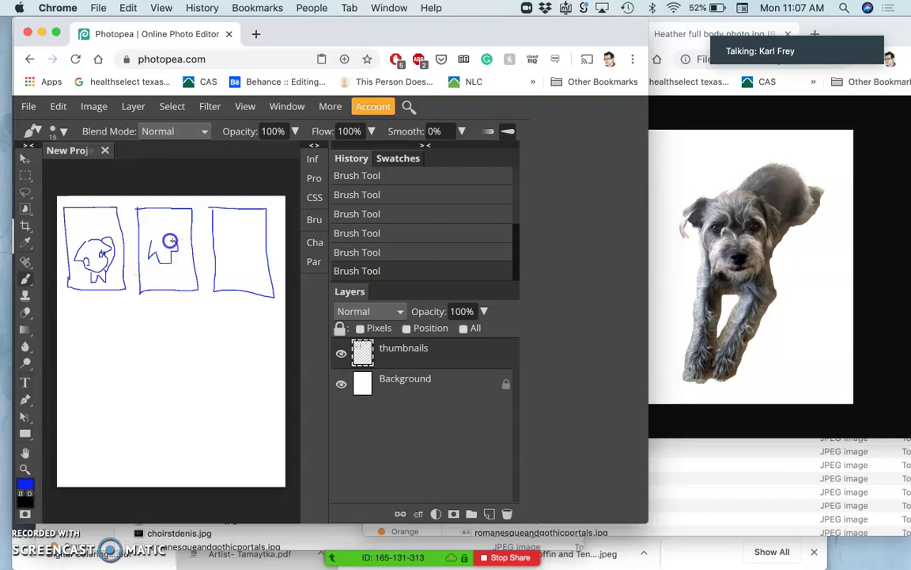
pyautogui.hotkey('ctrl', 'z')
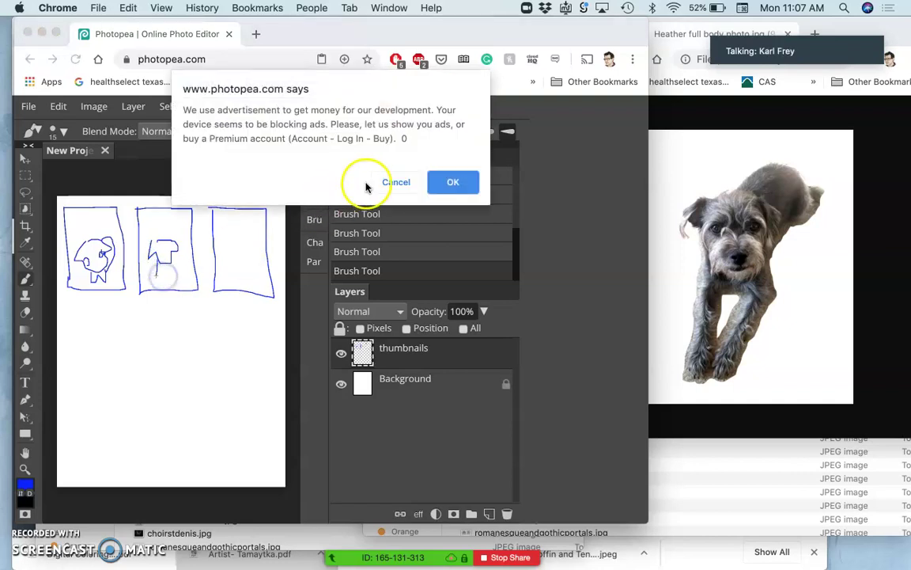
pyautogui.click(453, 182)
pyautogui.moveTo(248, 263)
pyautogui.mouseDown()
pyautogui.moveTo(185, 265)
pyautogui.moveTo(171, 277)
pyautogui.moveTo(169, 268)
pyautogui.moveTo(169, 281)
pyautogui.moveTo(152, 291)
pyautogui.moveTo(167, 235)
pyautogui.mouseUp()
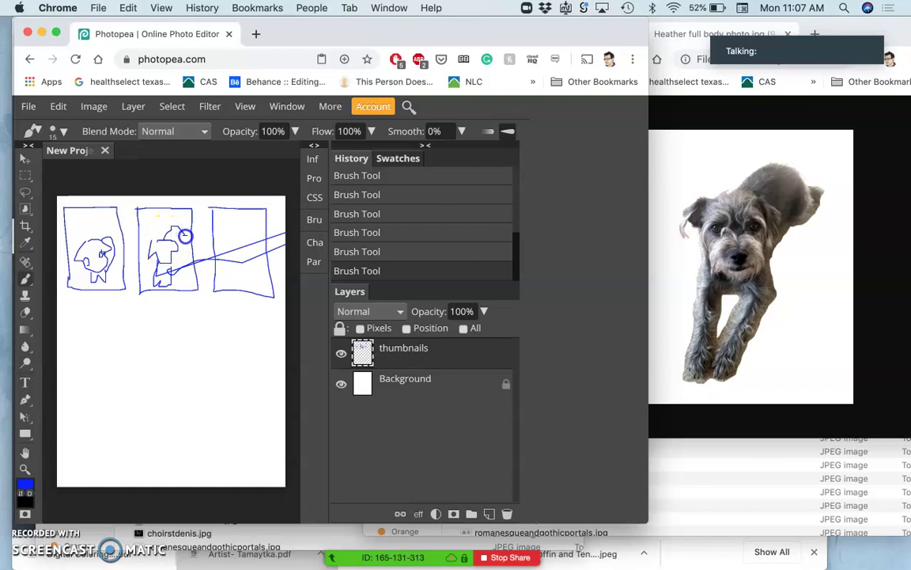
# - Sketch the dog's head, shoulders and face details inside the third thumbnail frame
pyautogui.click(190, 267)
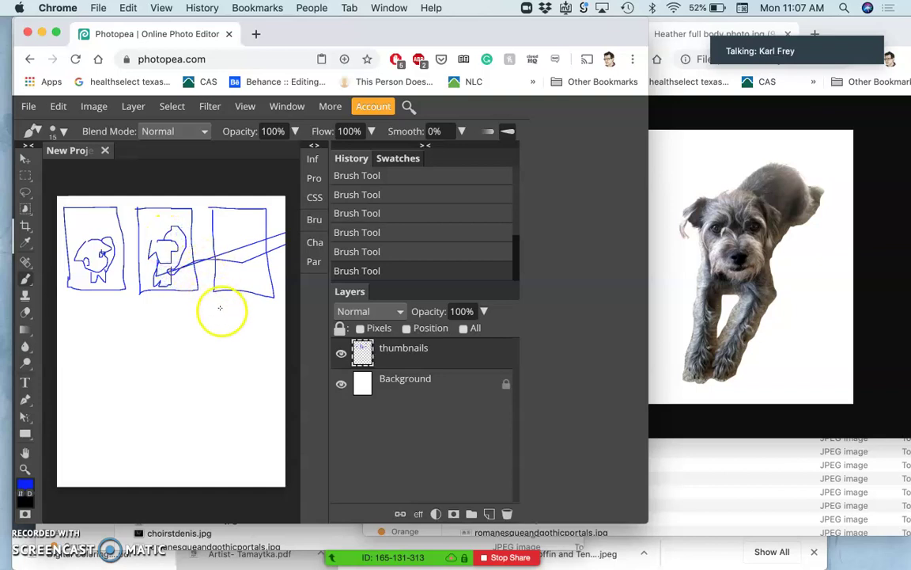
pyautogui.click(257, 247)
pyautogui.click(238, 234)
pyautogui.click(230, 228)
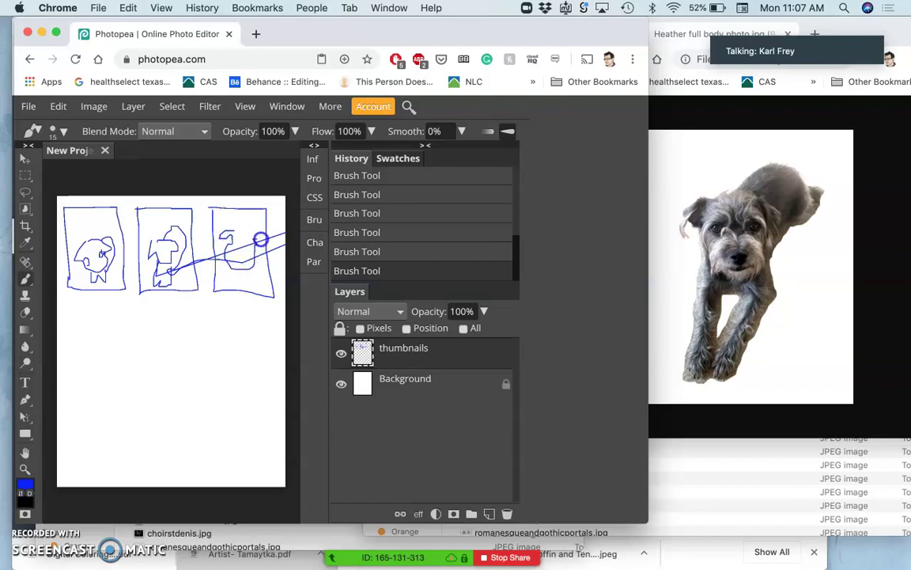
pyautogui.click(230, 262)
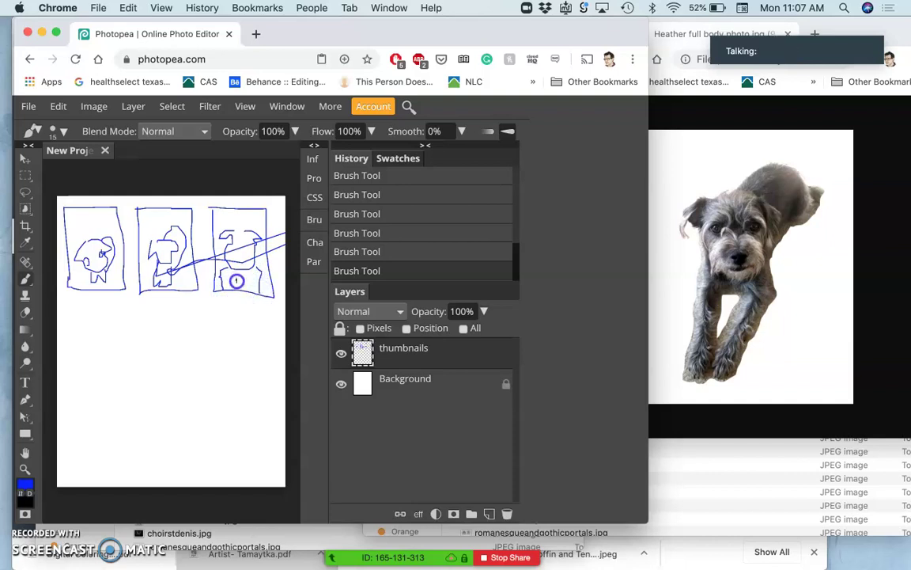
pyautogui.click(234, 240)
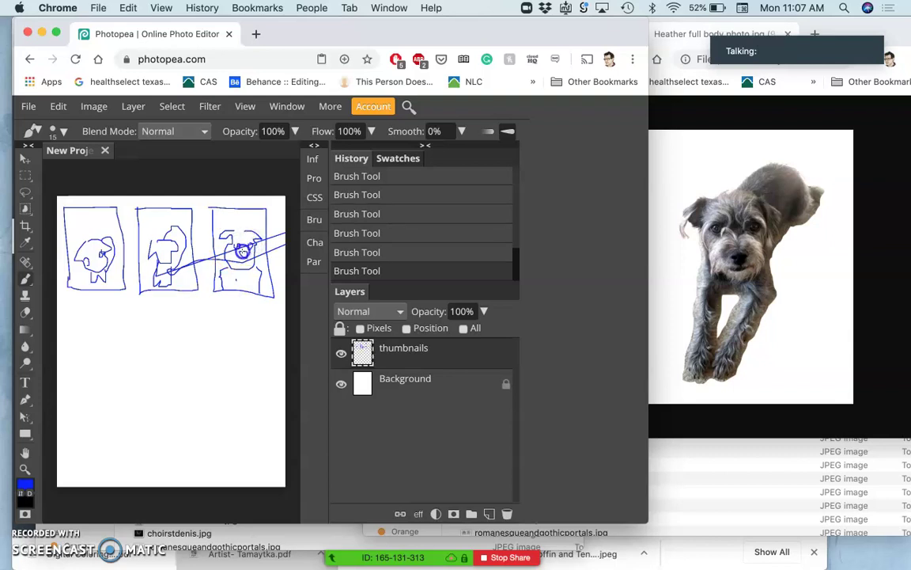
pyautogui.click(434, 181)
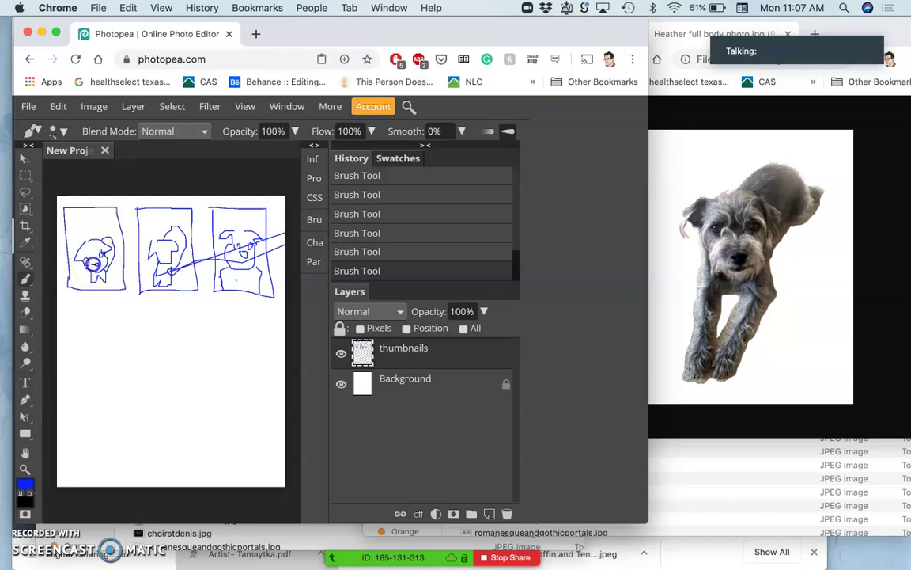
# - Add eyes and mouth to the first dog sketch, an asterisk, and the label 'cute'
pyautogui.moveTo(123, 302)
pyautogui.mouseDown()
pyautogui.moveTo(116, 293)
pyautogui.moveTo(126, 300)
pyautogui.moveTo(118, 301)
pyautogui.mouseUp()
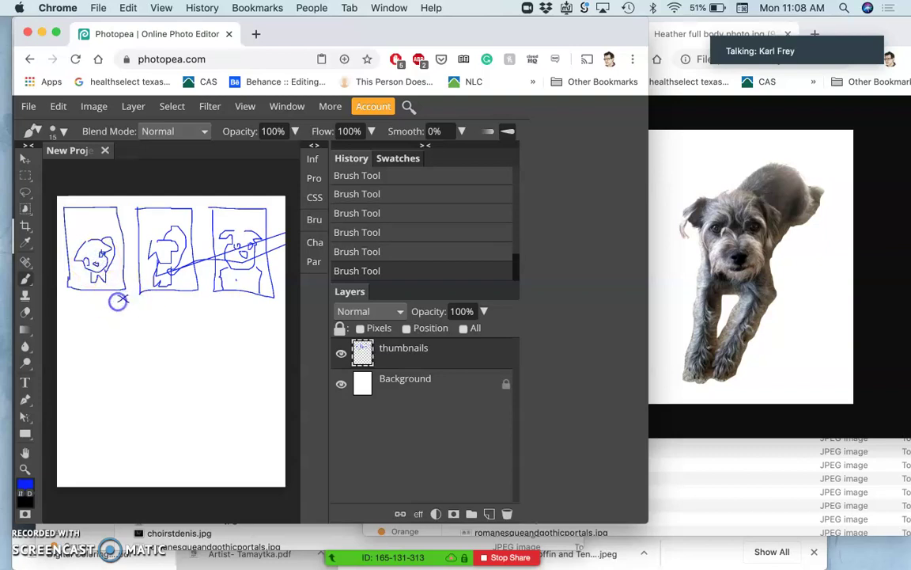
pyautogui.click(123, 303)
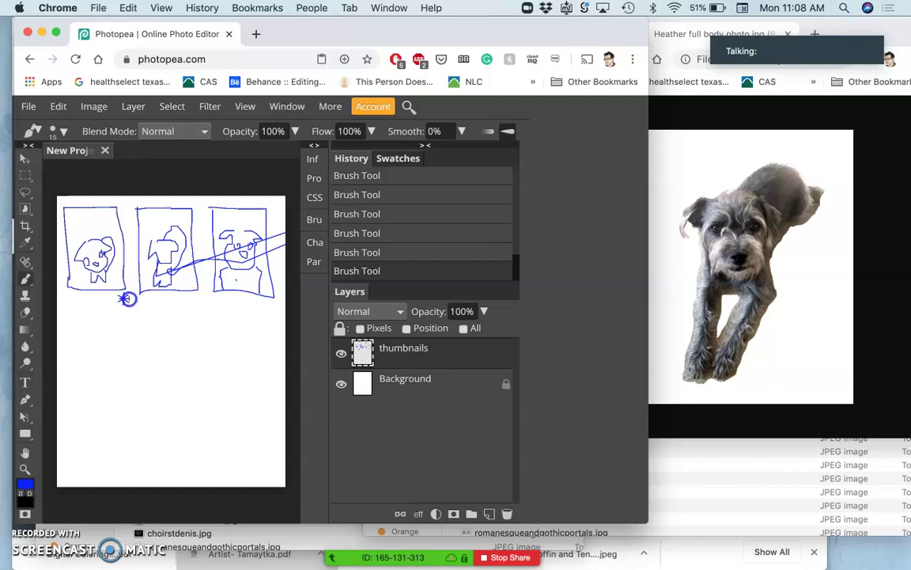
pyautogui.click(74, 303)
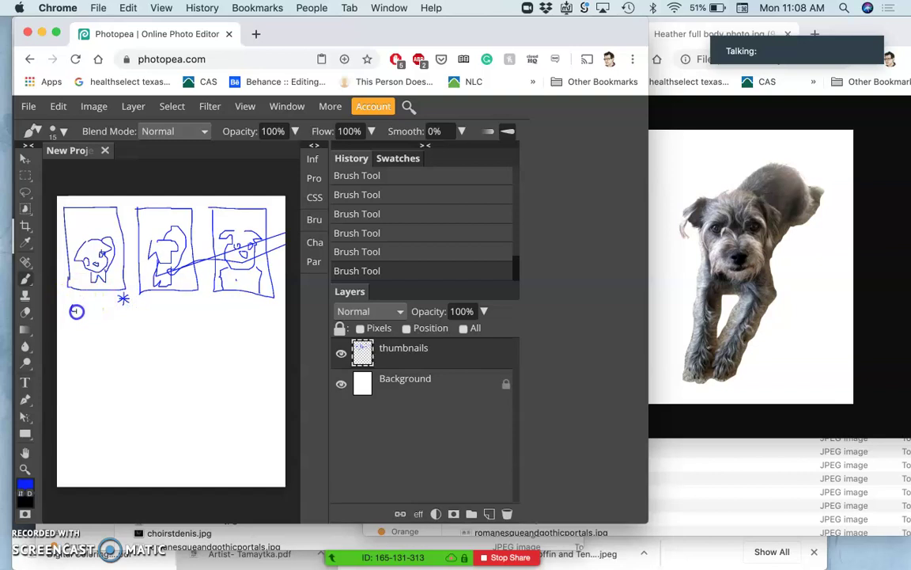
pyautogui.moveTo(77, 310); pyautogui.dragTo(75, 303)
pyautogui.click(82, 309)
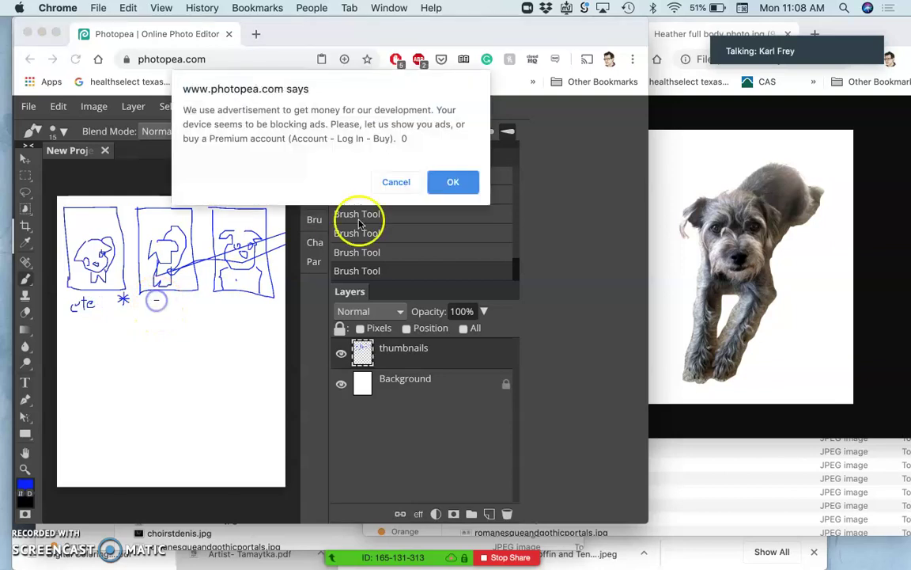
pyautogui.click(439, 182)
# - Write the labels 'real' and 'port.' under the second and third thumbnails
pyautogui.moveTo(285, 246); pyautogui.dragTo(156, 299)
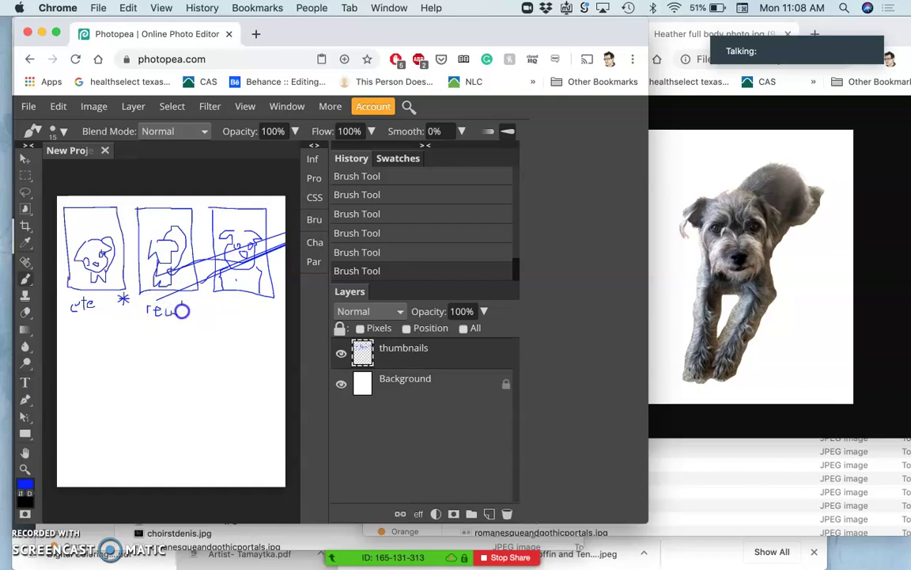
pyautogui.moveTo(229, 305); pyautogui.dragTo(229, 312)
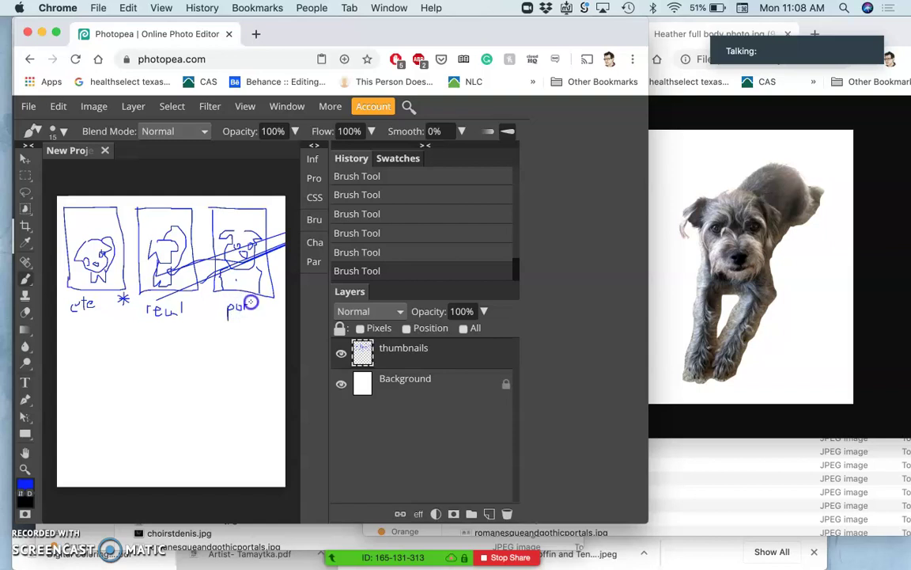
pyautogui.click(248, 309)
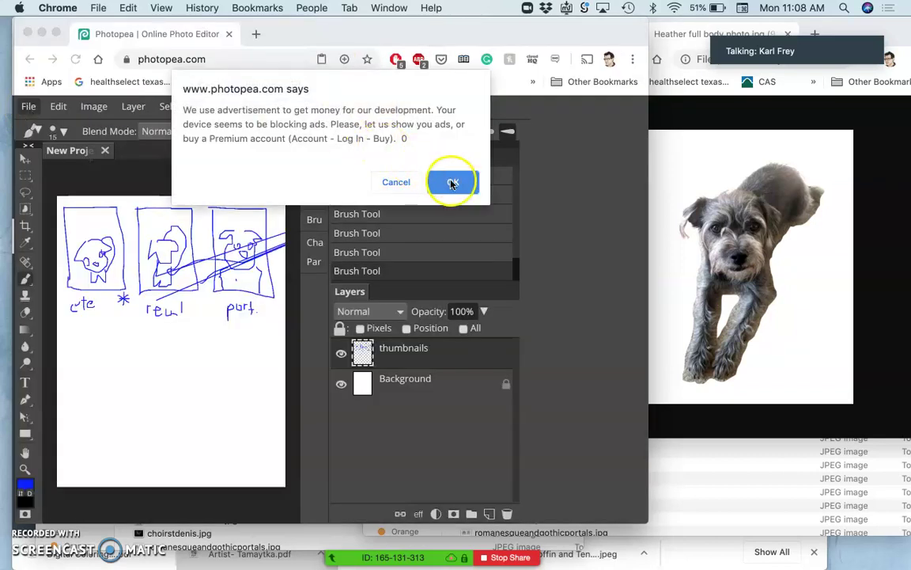
# - Save the sketch as New Project.psd using File > Save as PSD
pyautogui.click(400, 182)
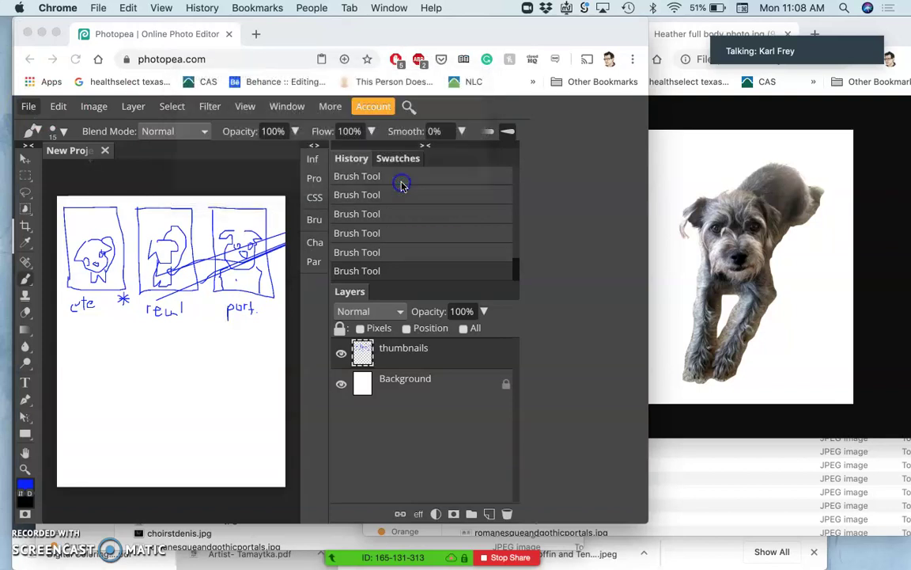
pyautogui.click(28, 107)
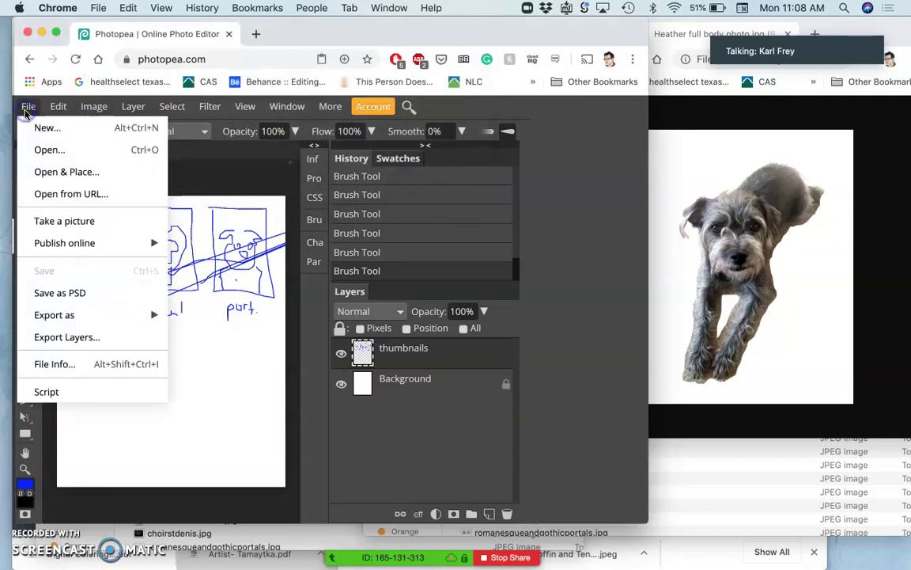
pyautogui.click(81, 294)
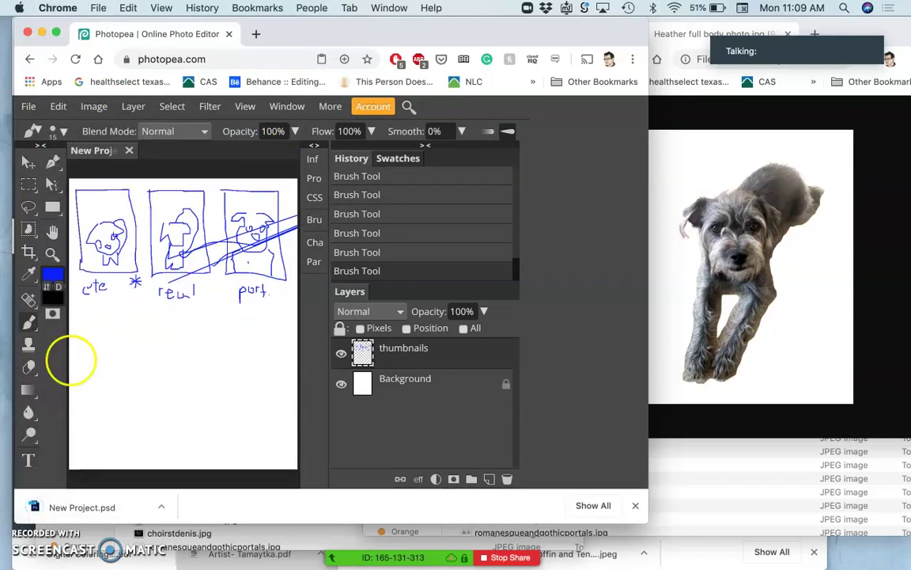
pyautogui.moveTo(9, 443)
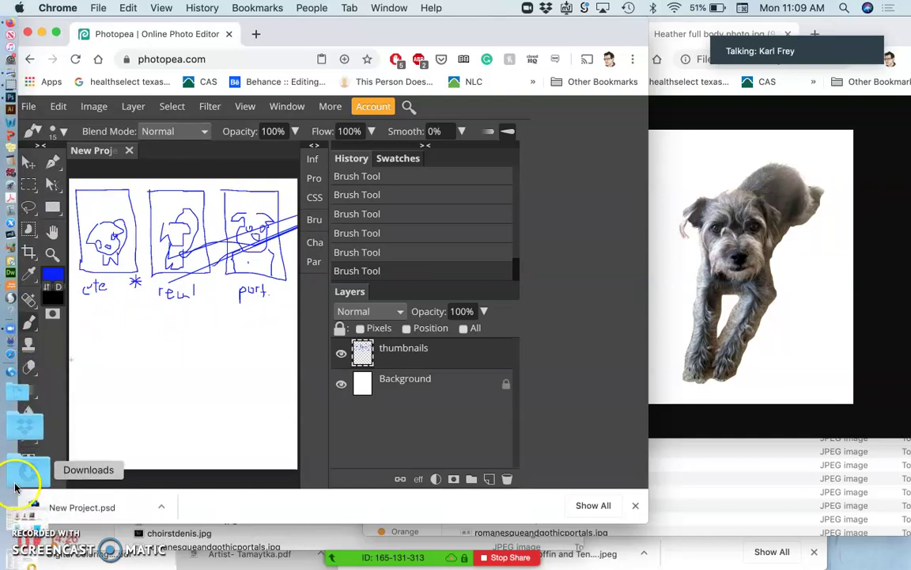
# - Locate New Project.psd in Finder's Downloads folder via the Dock stack and open it in Photoshop
pyautogui.click(23, 482)
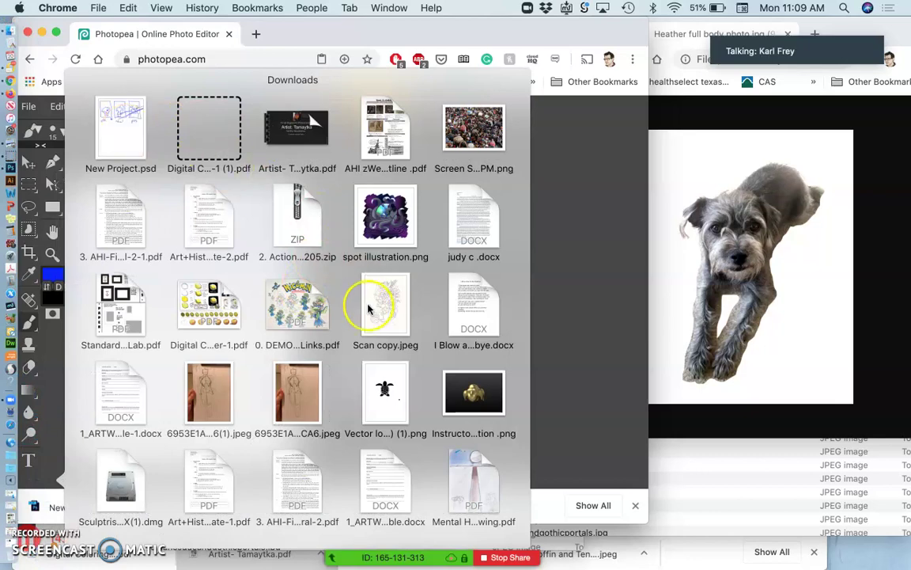
pyautogui.scroll(-10, 370, 308)
pyautogui.scroll(-10, 368, 310)
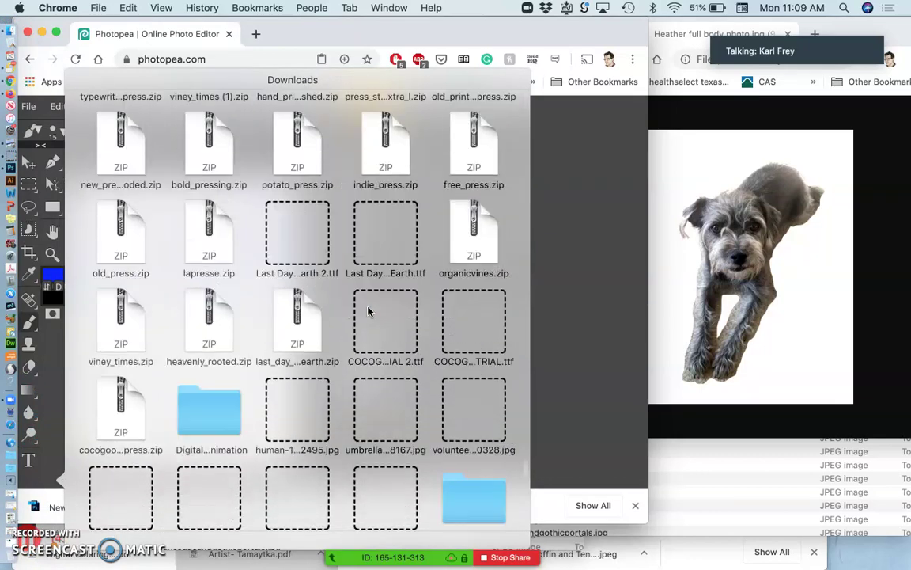
pyautogui.click(378, 473)
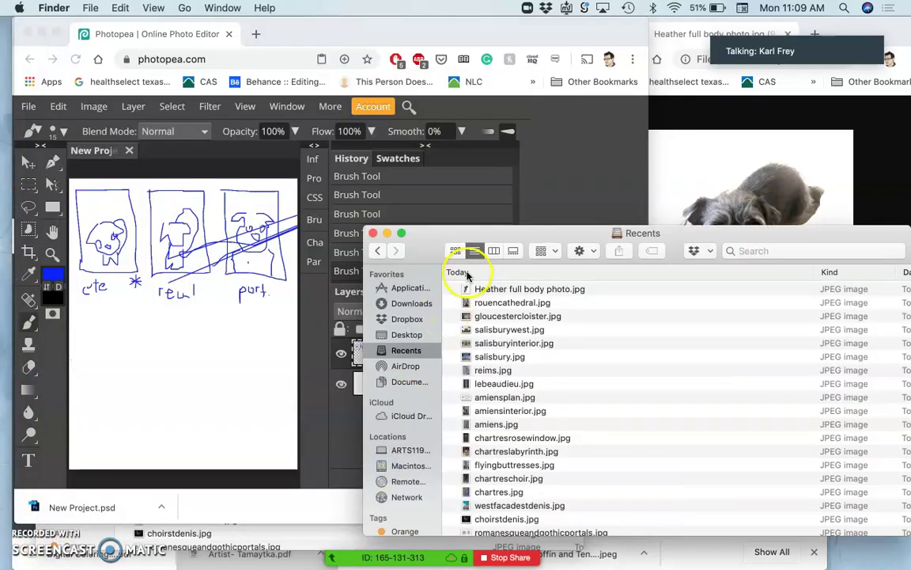
pyautogui.press('super+n')
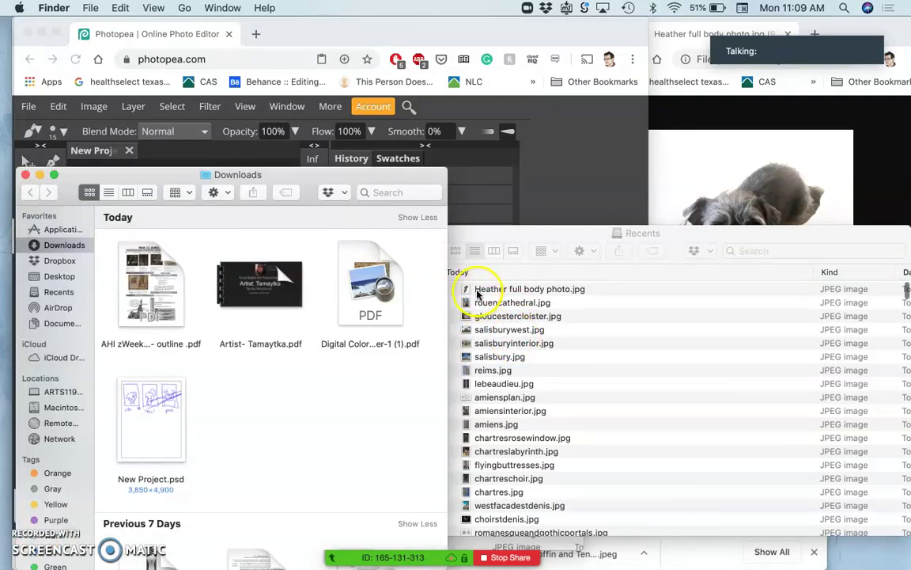
pyautogui.moveTo(478, 291); pyautogui.dragTo(524, 229)
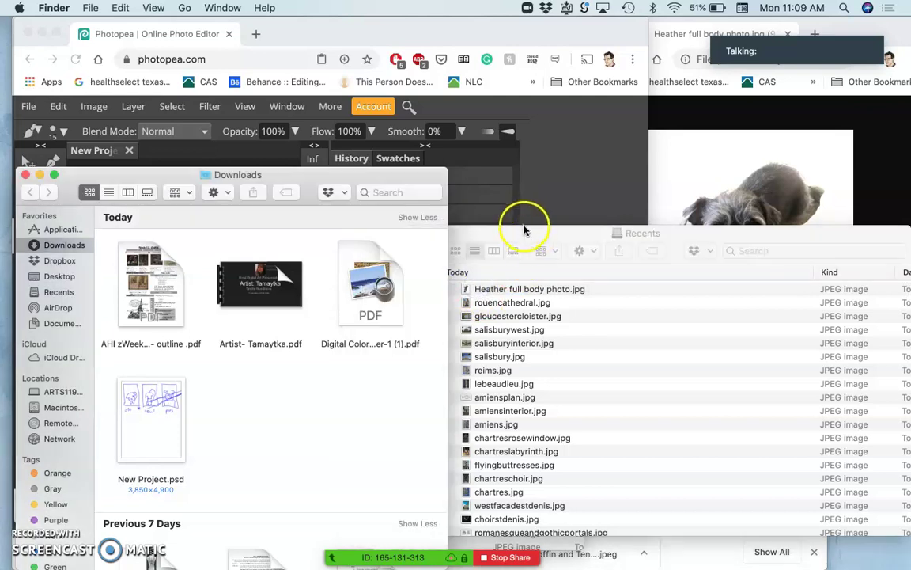
pyautogui.click(524, 229)
pyautogui.click(305, 372)
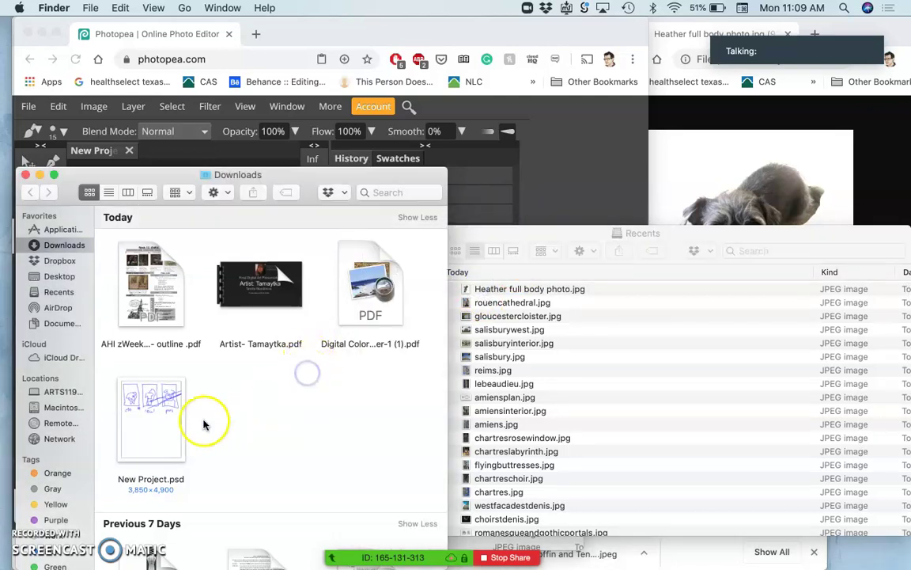
pyautogui.moveTo(173, 427); pyautogui.dragTo(153, 428)
pyautogui.doubleClick(153, 428)
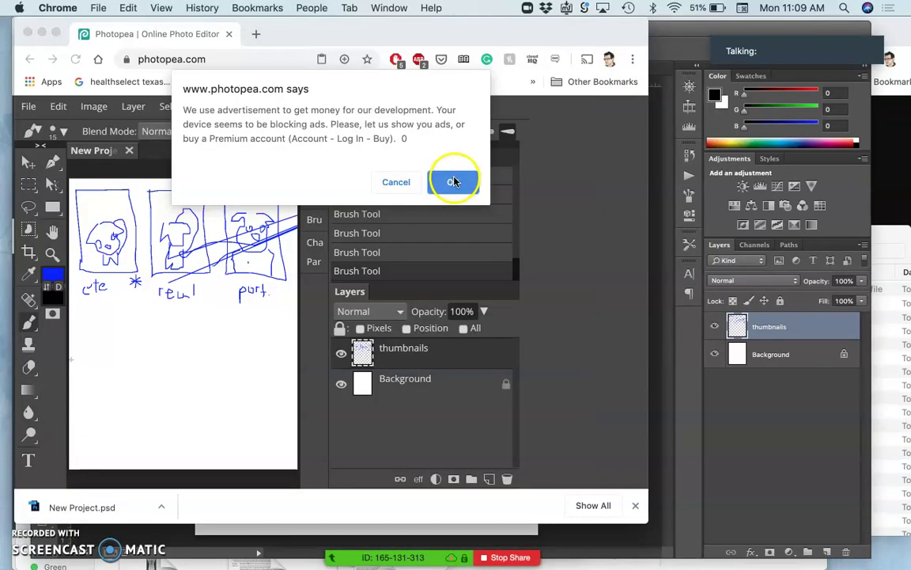
# - Dismiss the Photopea alert, minimise the browser, and bring Photoshop's New Project.psd window forward, nudged left
pyautogui.click(454, 181)
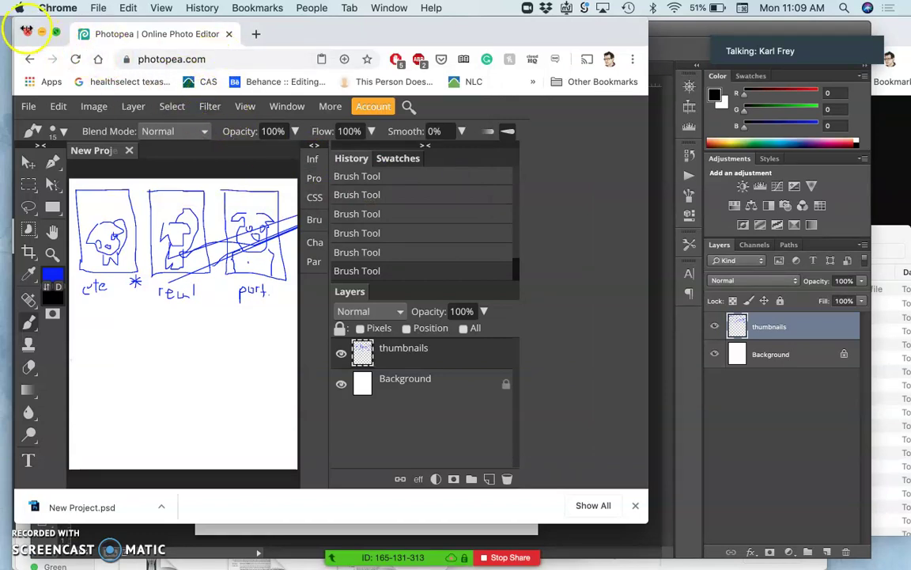
pyautogui.click(27, 32)
pyautogui.click(286, 33)
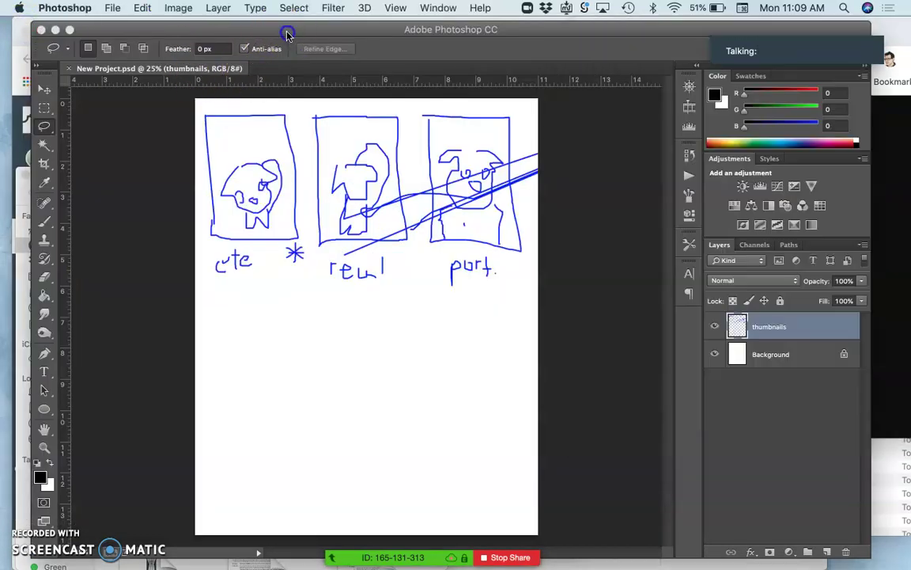
pyautogui.moveTo(277, 35); pyautogui.dragTo(250, 36)
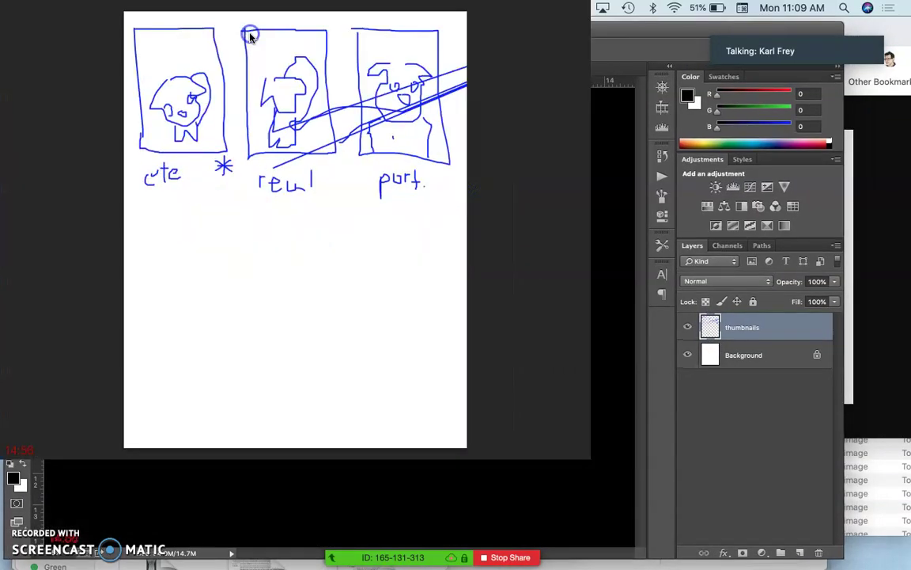